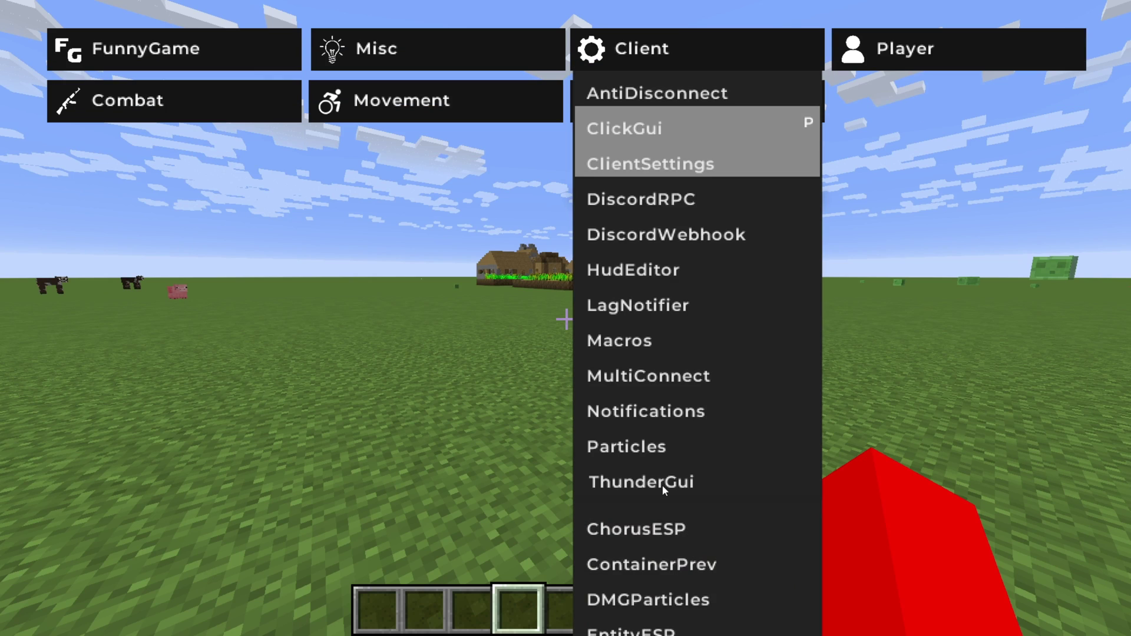
left_click(662, 485)
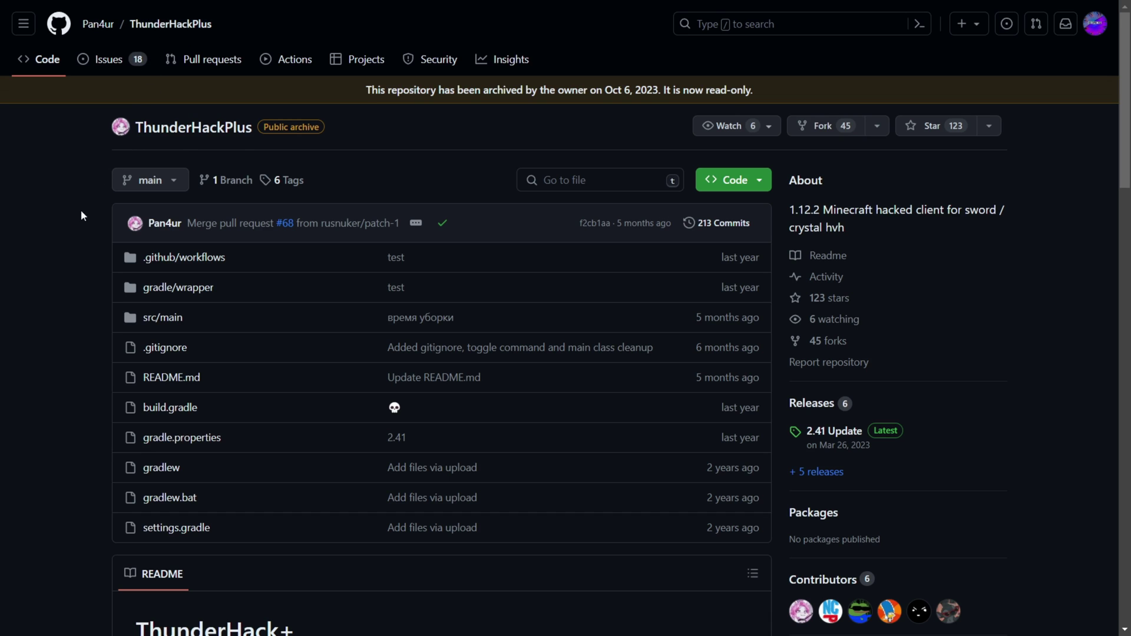
Look over the ThunderHackPlus repository page and open its latest release, 2.41 Update.
scroll(366, 187, "down", 5)
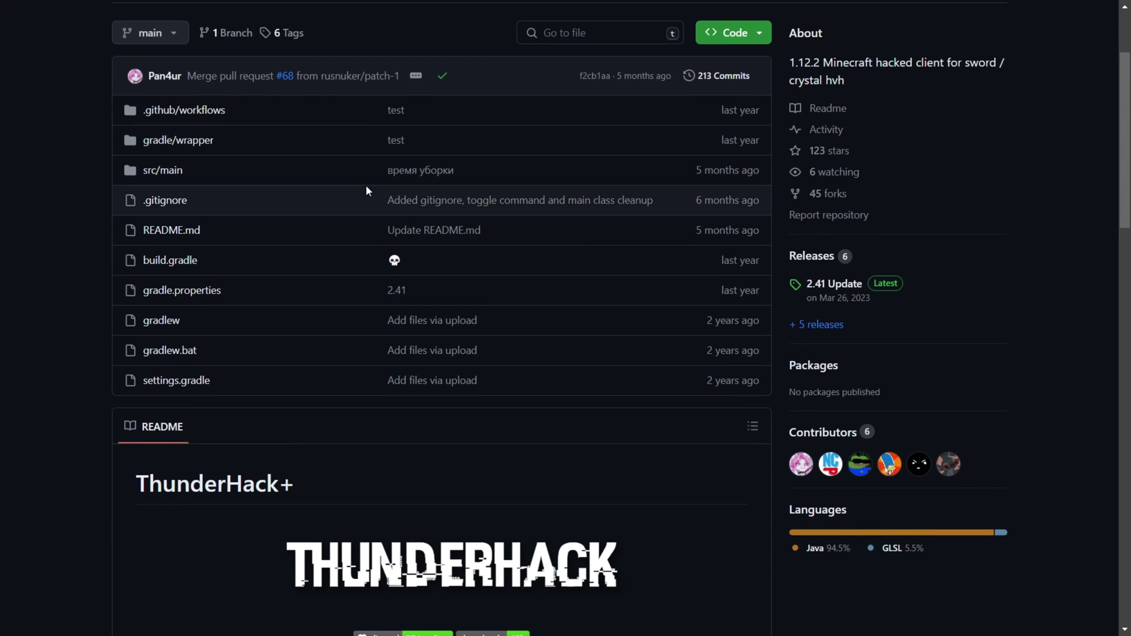
scroll(366, 186, "down", 2)
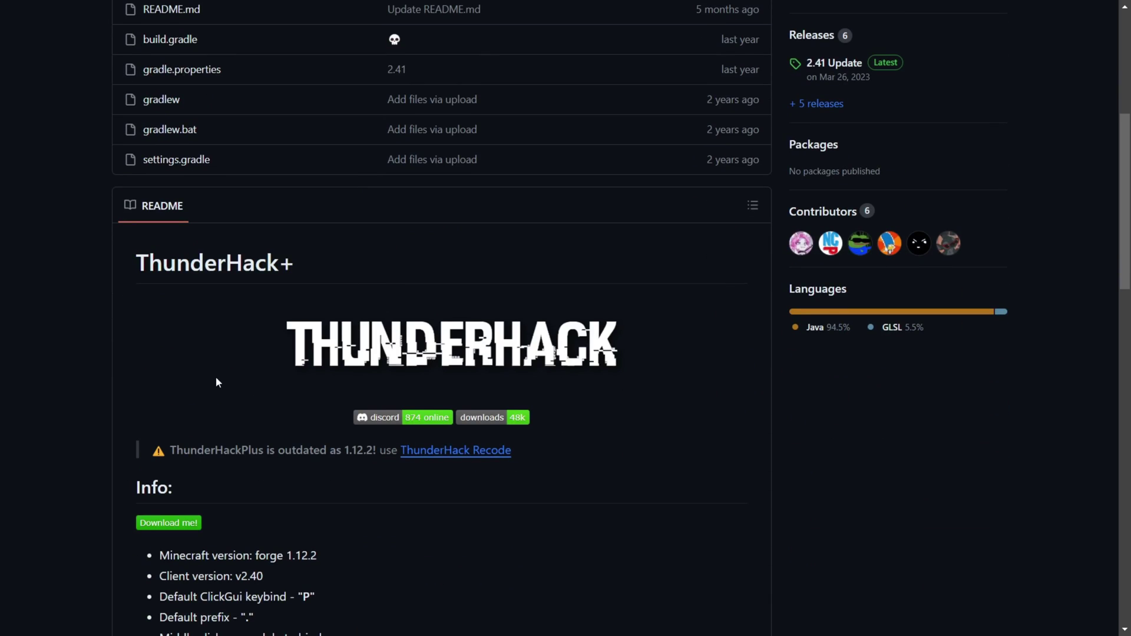
scroll(200, 369, "up", 4)
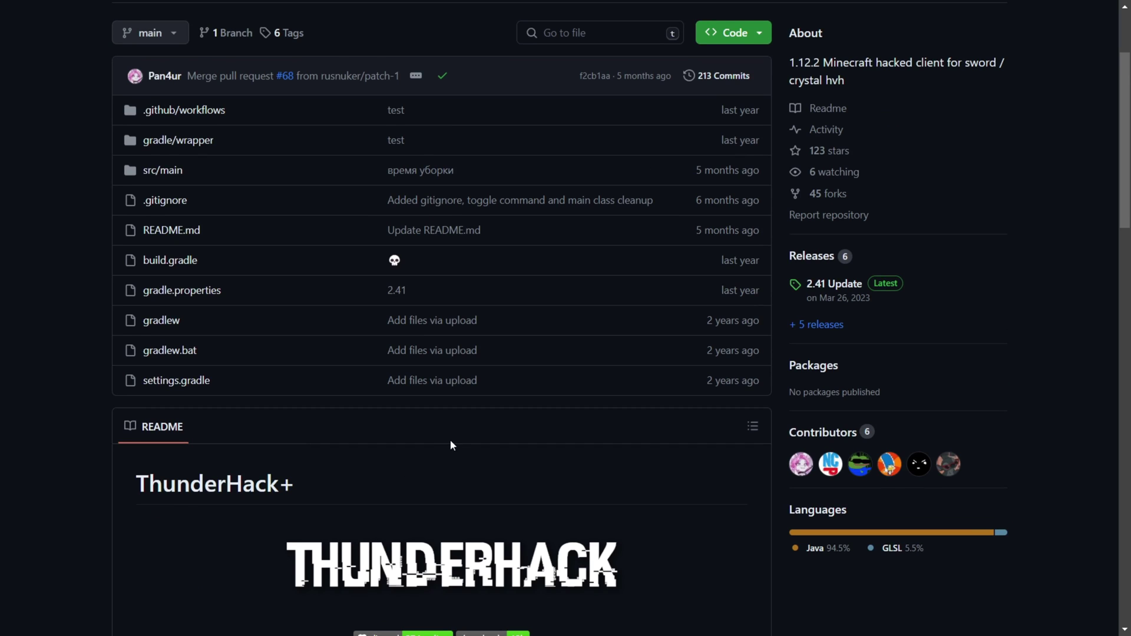
scroll(450, 440, "up", 3)
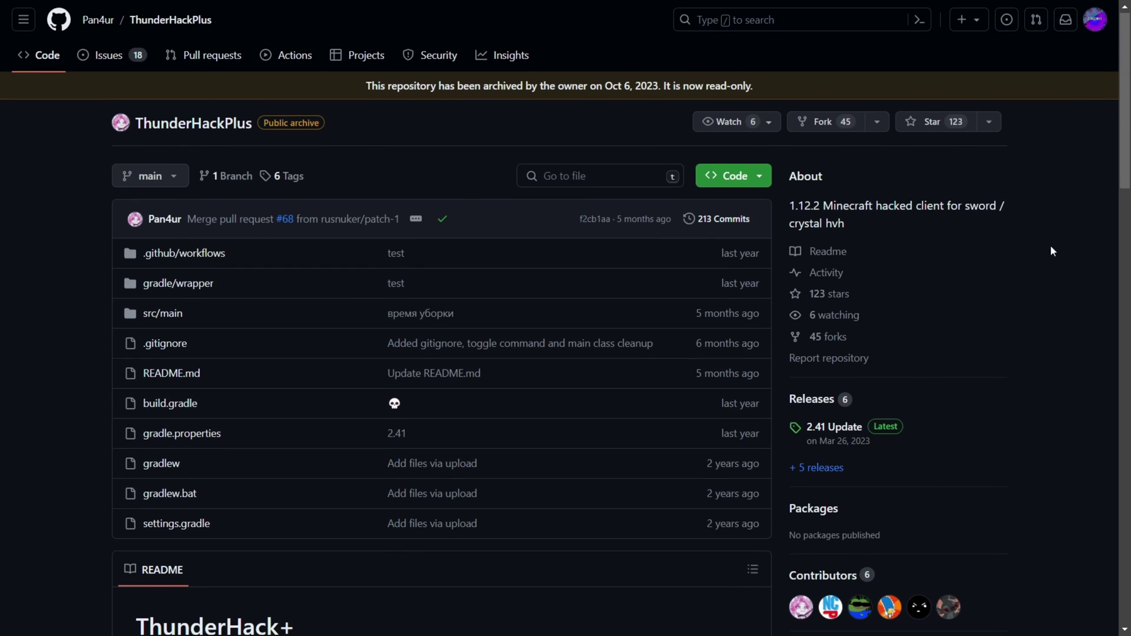
scroll(1055, 259, "down", 1)
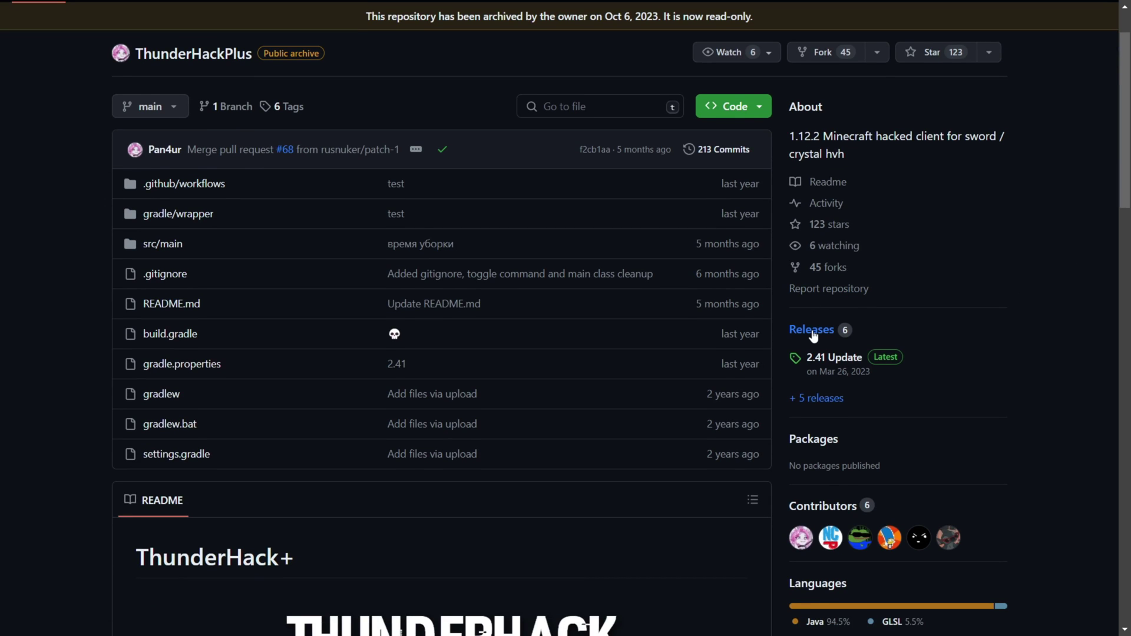
left_click(849, 369)
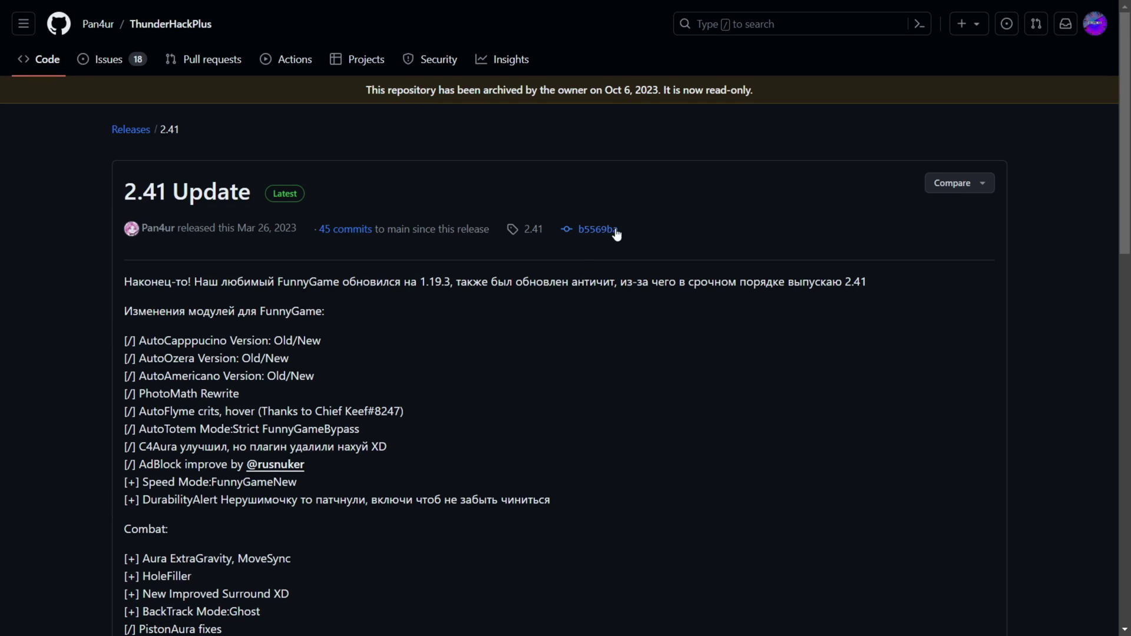
Download ThunderHack_v2.41.jar from the assets of the 2.41 Update release.
scroll(415, 195, "down", 15)
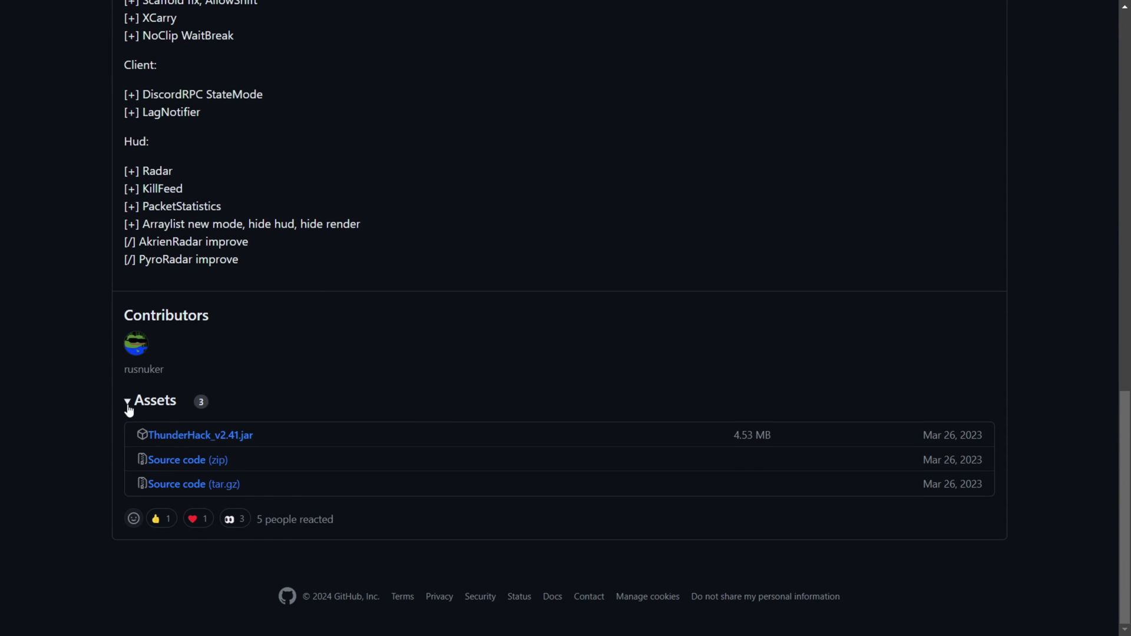
left_click(125, 400)
left_click(127, 487)
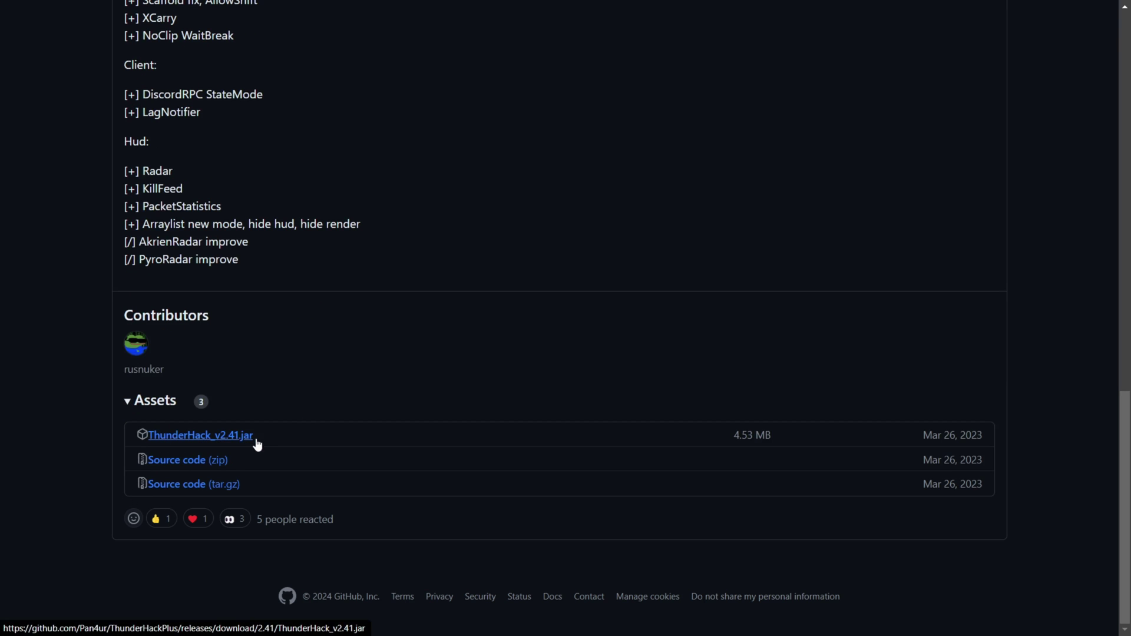
left_click(198, 440)
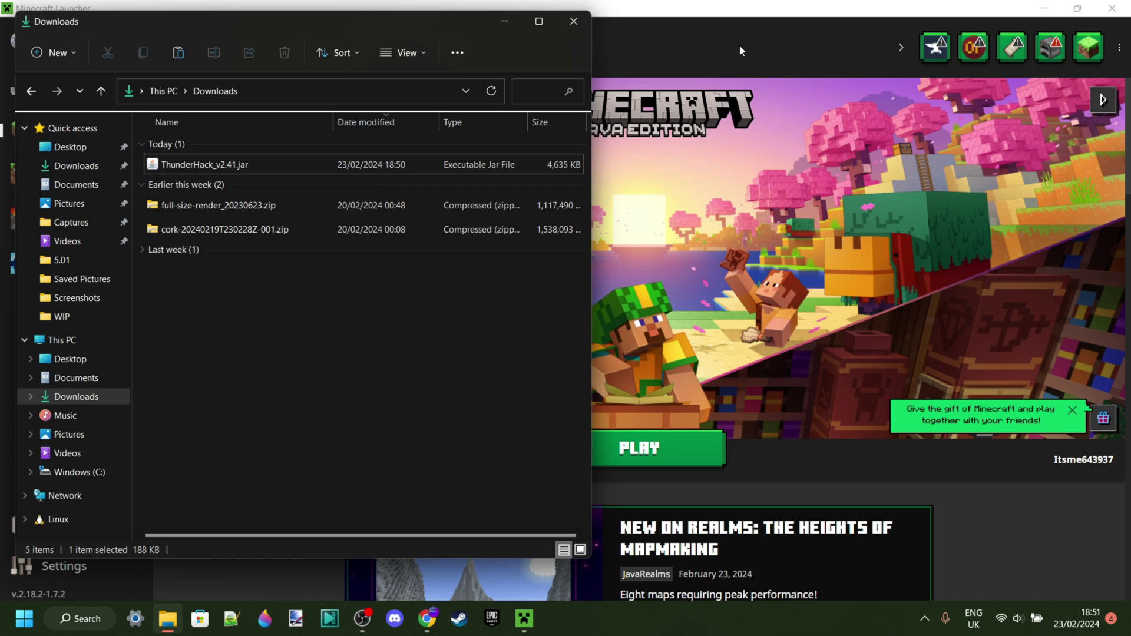
Clear the launcher out of view, move the Downloads window aside, and open the %appdata% folder through the Run dialog.
left_click(740, 26)
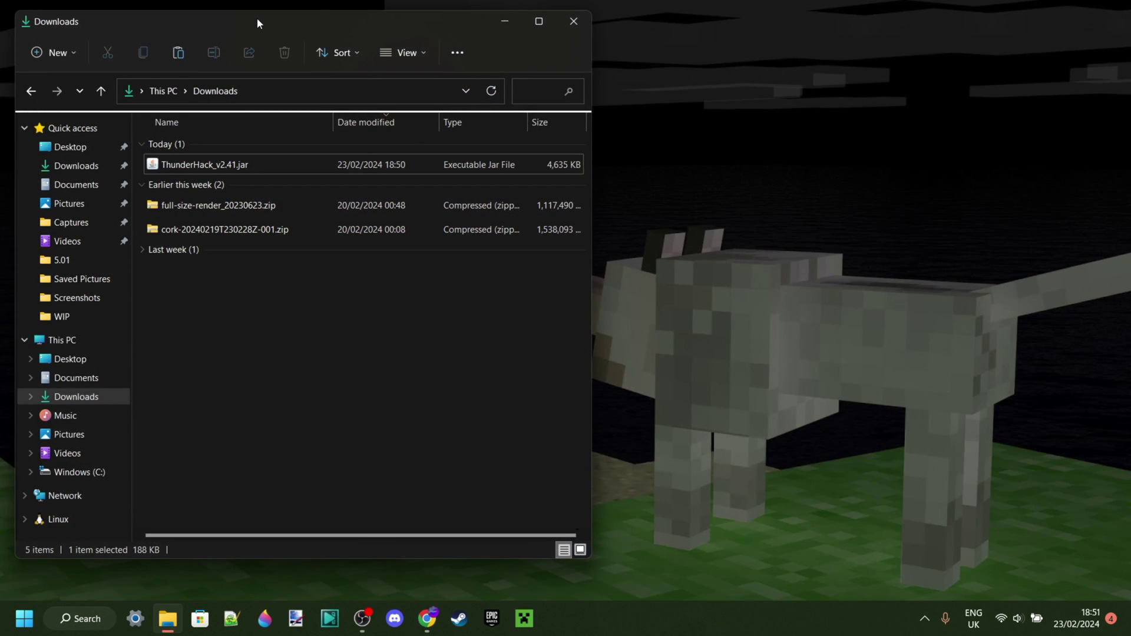
left_click_drag(257, 23, 802, 33)
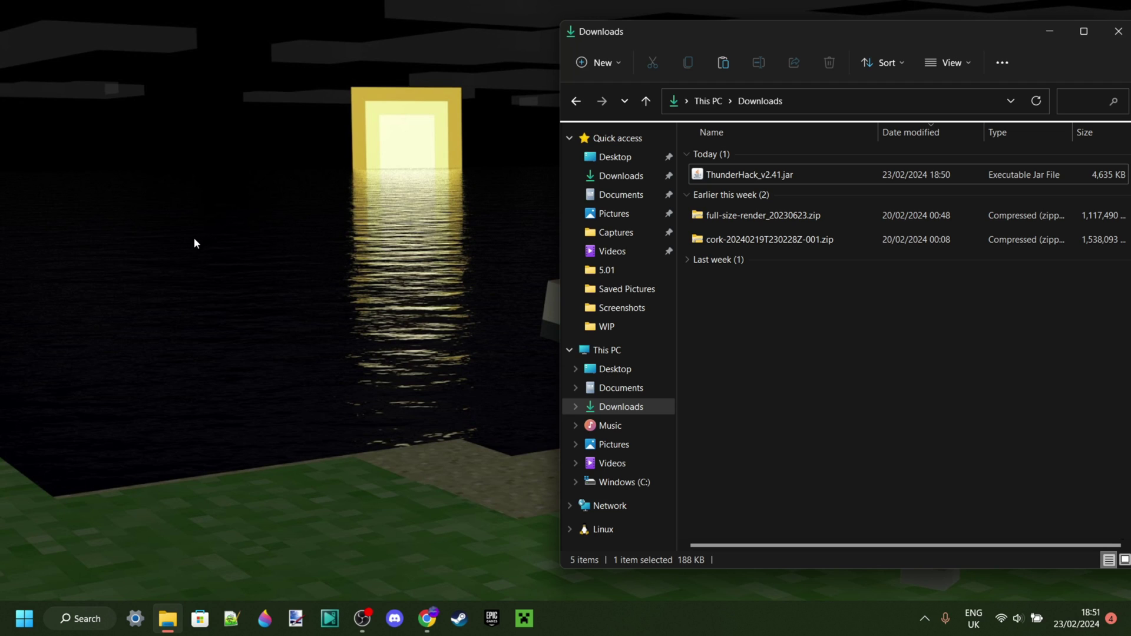
key("super+r")
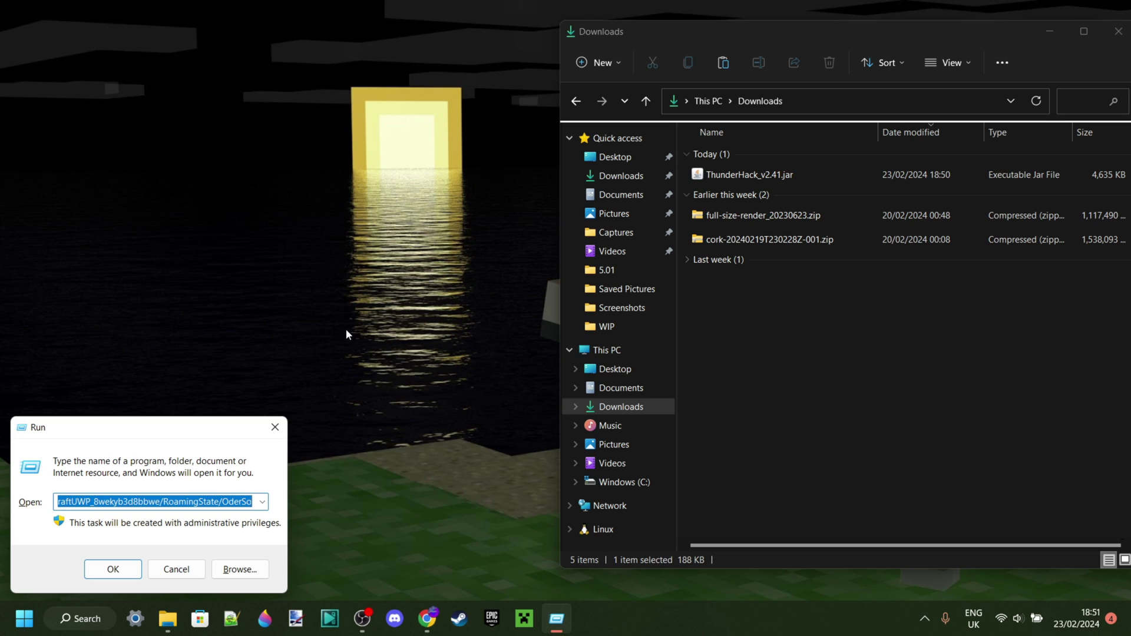
type("%")
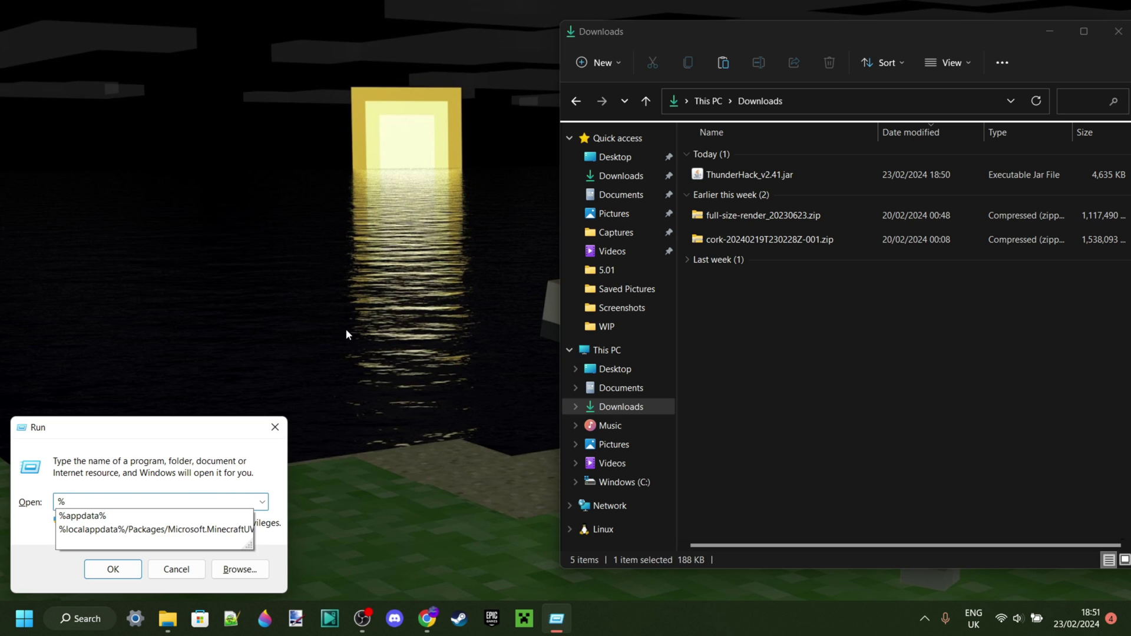
type("appdata")
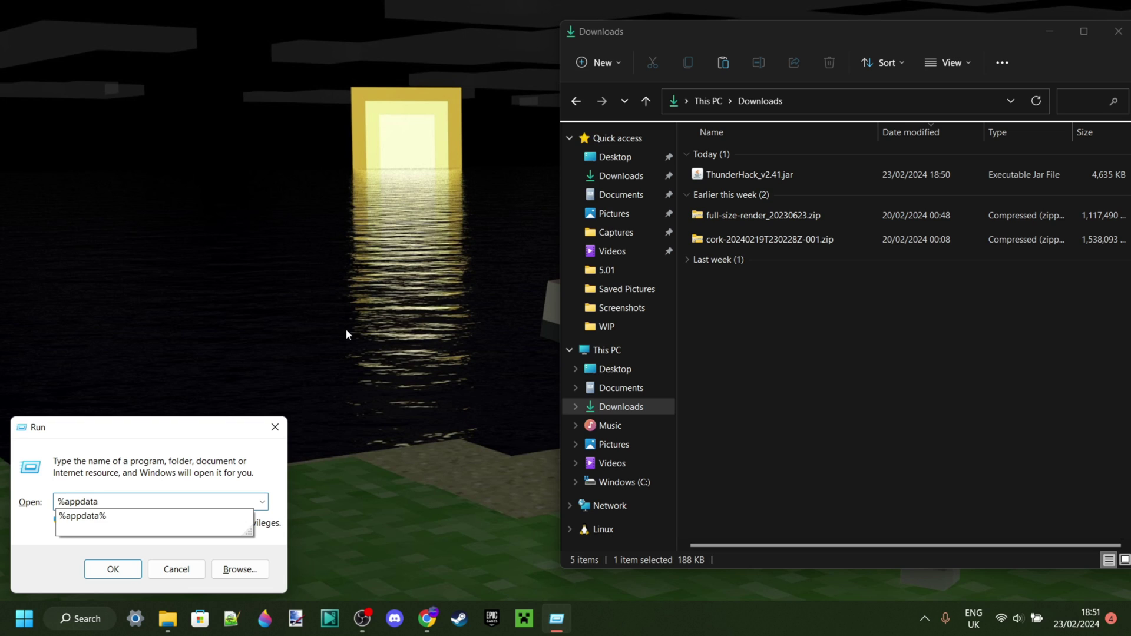
type("%")
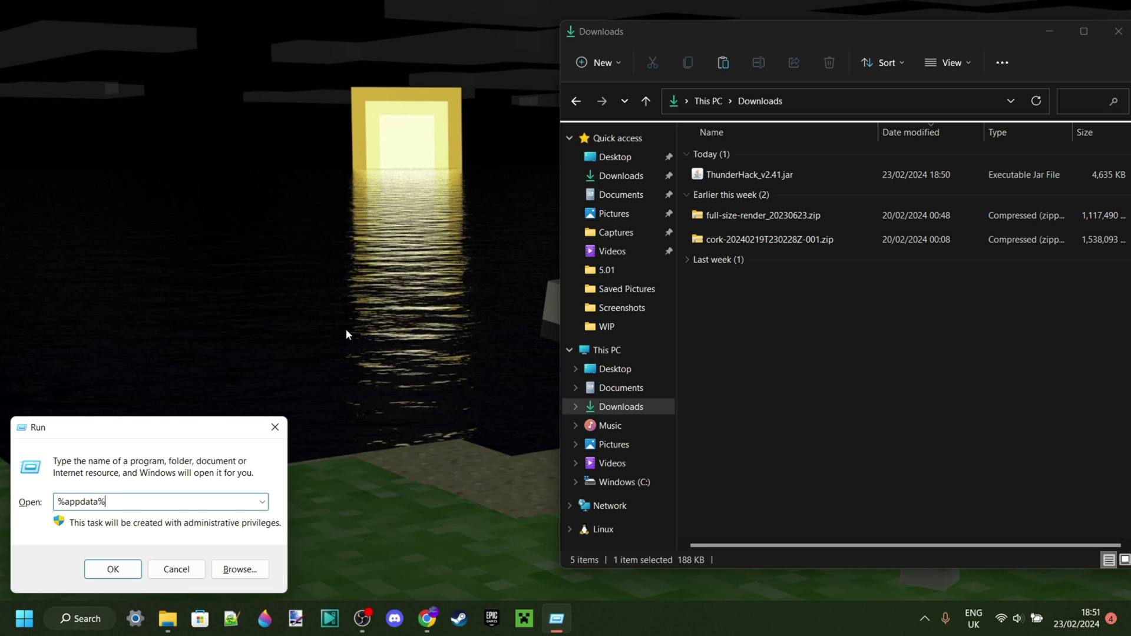
key("Return")
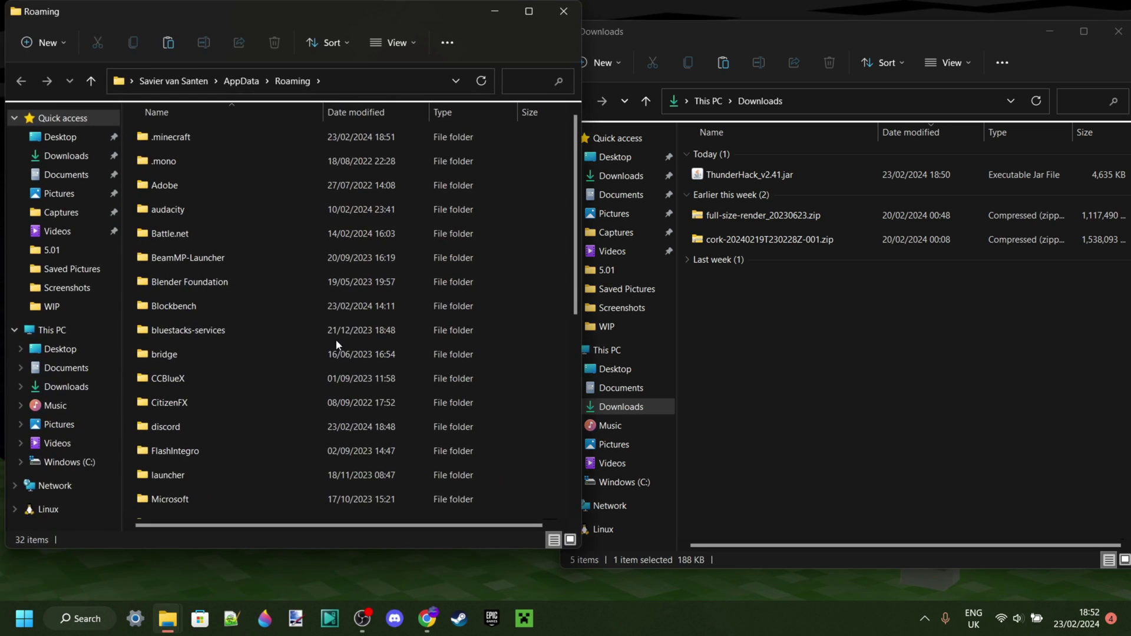
Open the mods folder inside .minecraft, reaching it from AppData through Roaming.
key("alt+Up")
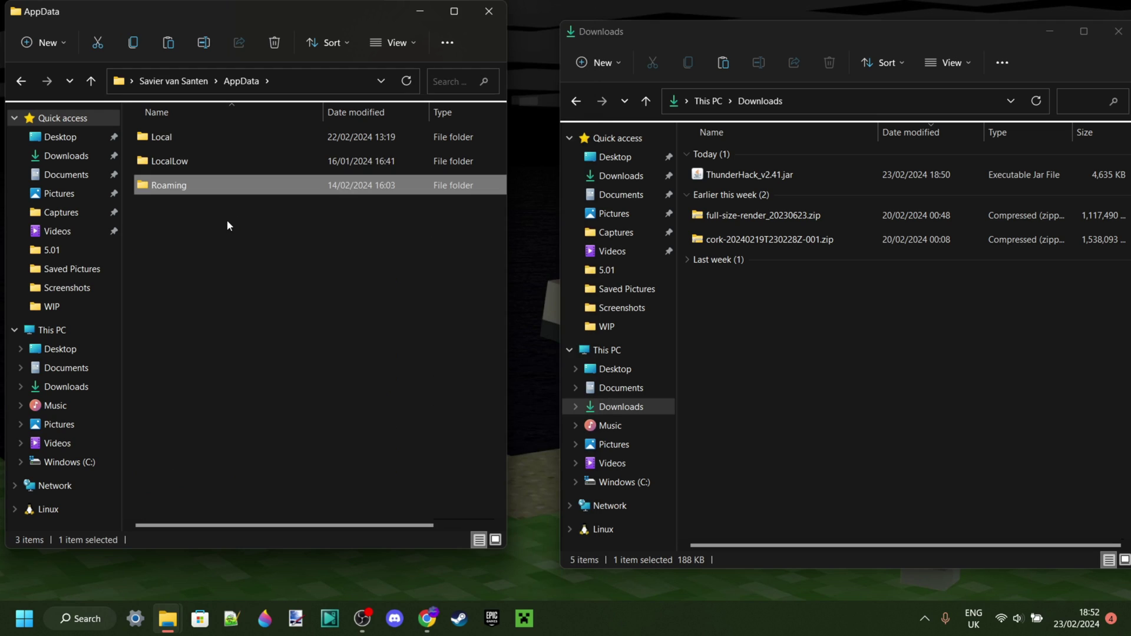
double_click(195, 192)
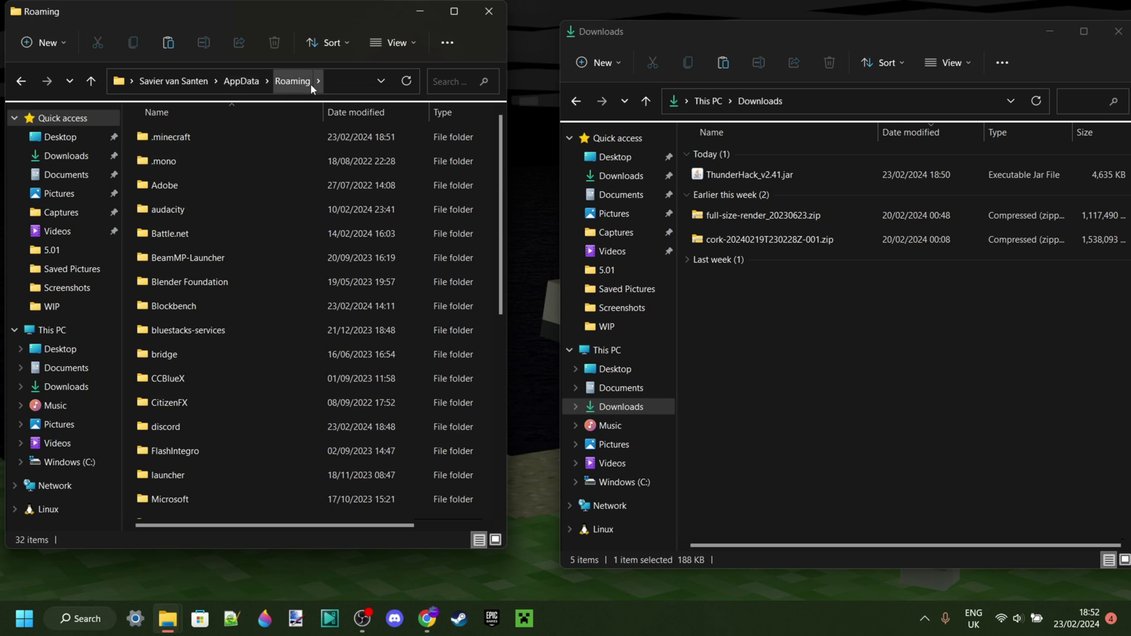
double_click(190, 136)
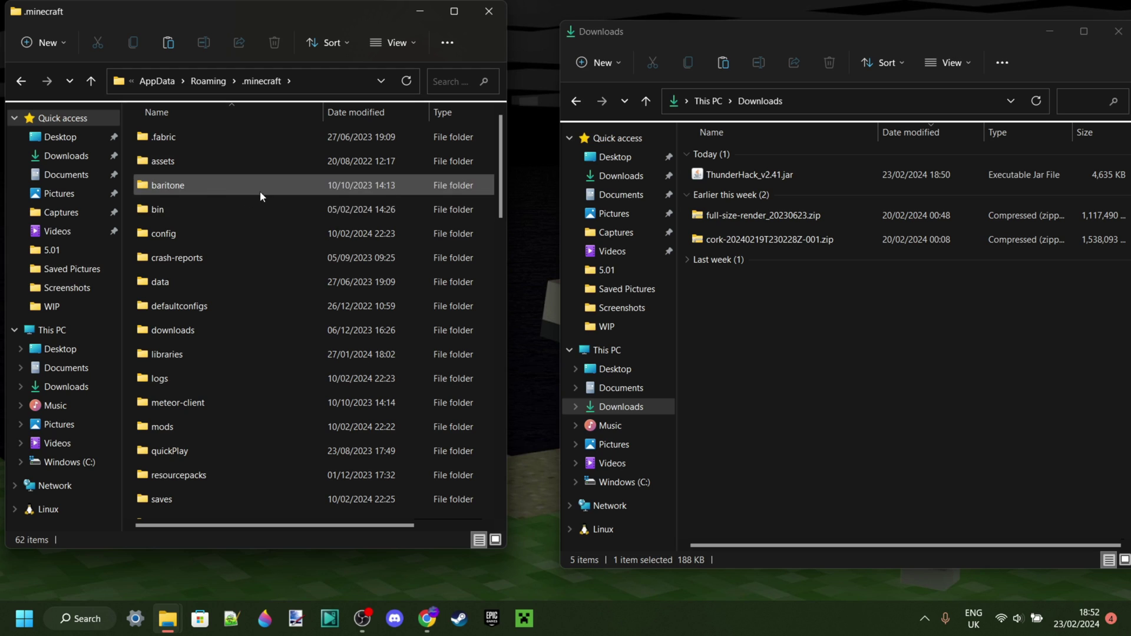
double_click(203, 427)
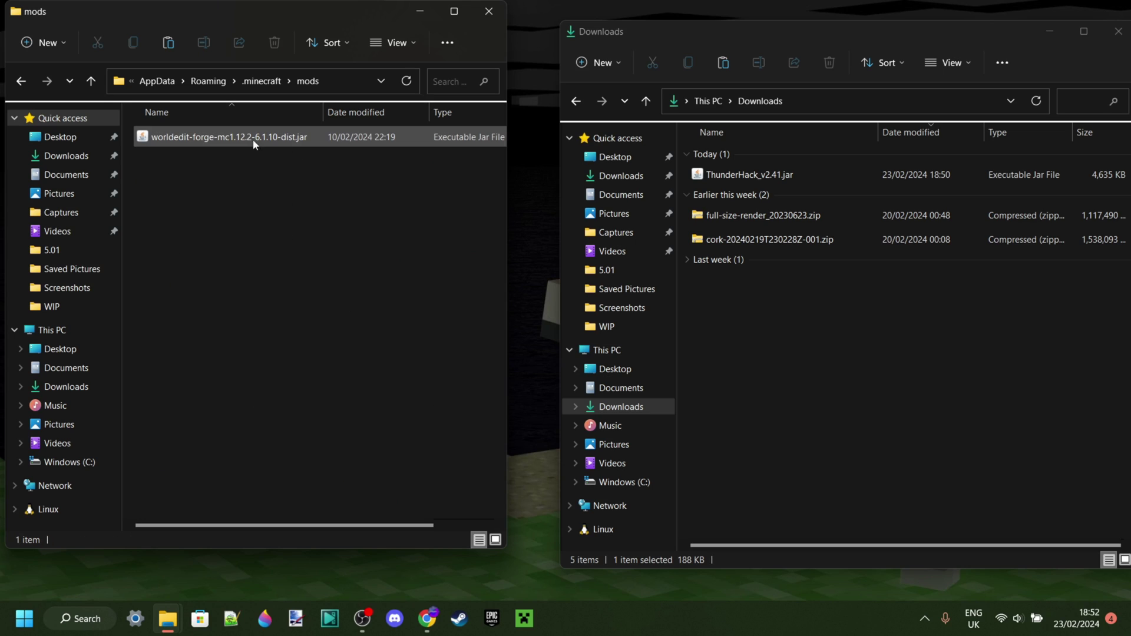
Delete worldedit-forge-mc1.12.2-6.1.10-dist.jar from the mods folder and move ThunderHack_v2.41.jar into it from Downloads.
right_click(172, 139)
left_click(306, 156)
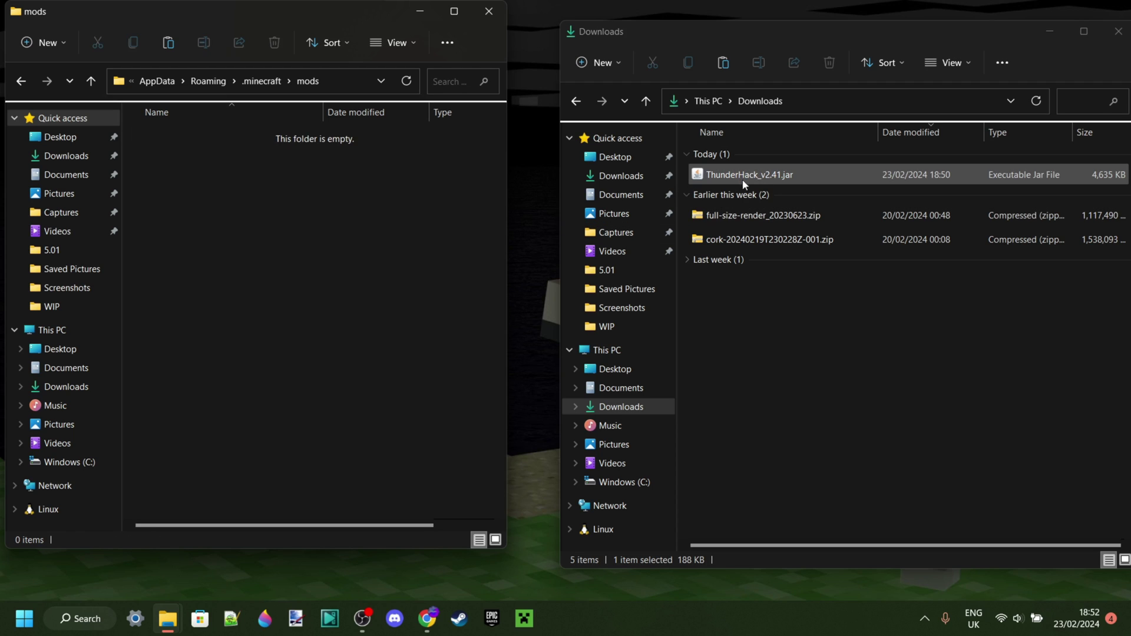
left_click_drag(741, 177, 340, 172)
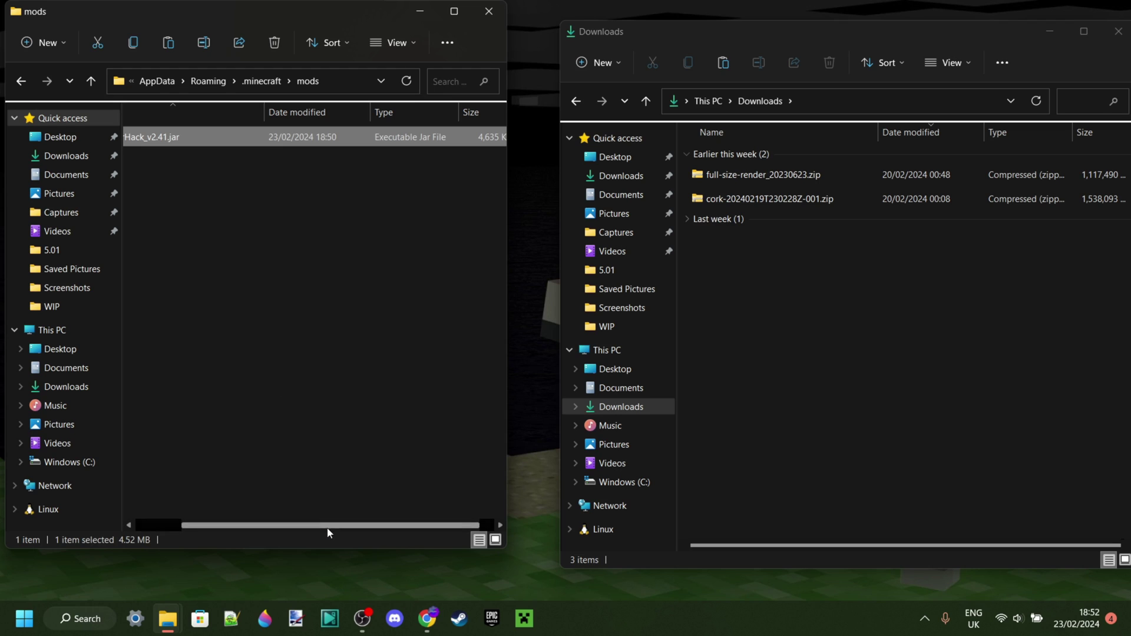
left_click_drag(327, 527, 252, 529)
left_click(228, 242)
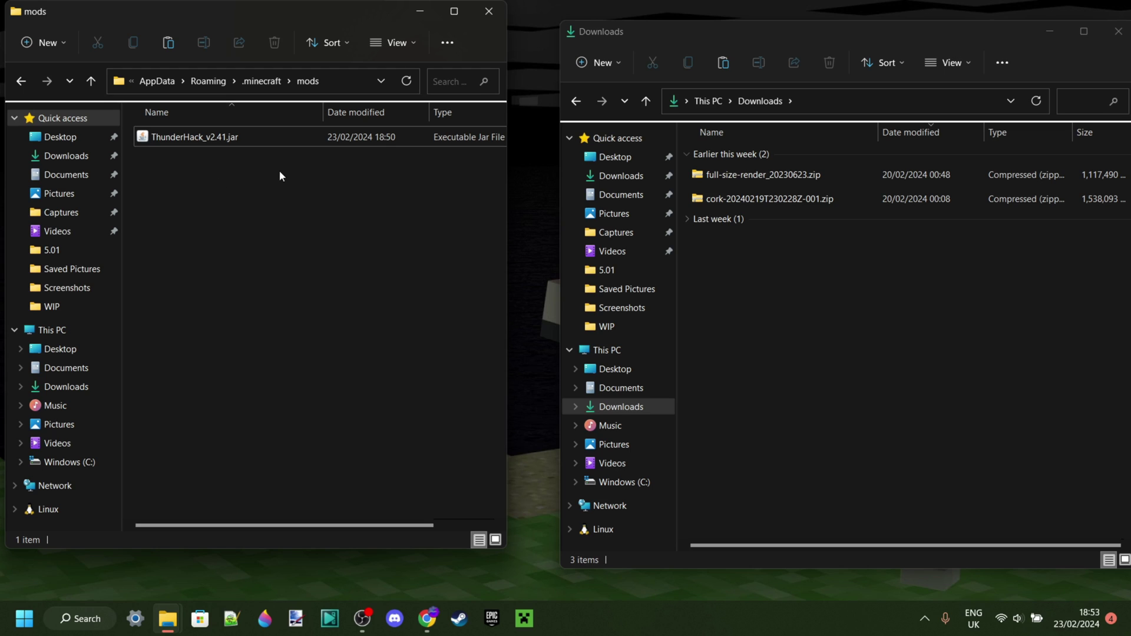
Go back to Roaming to view the extended options for the .minecraft folder, including Create shortcut, and reopen the folder.
left_click(267, 89)
left_click(209, 81)
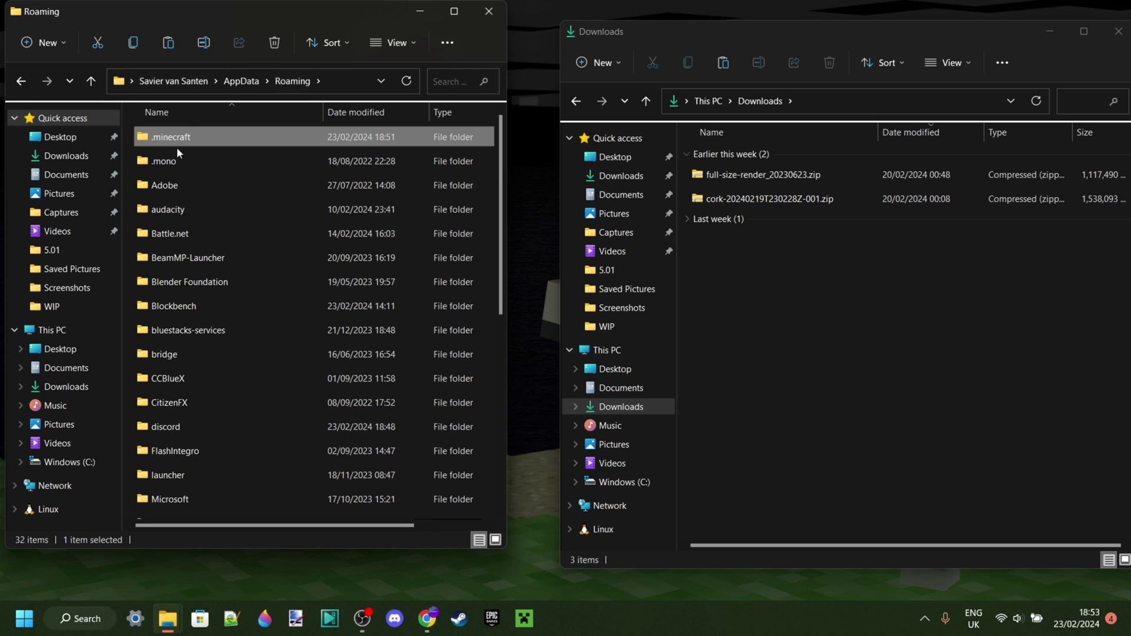
right_click(174, 139)
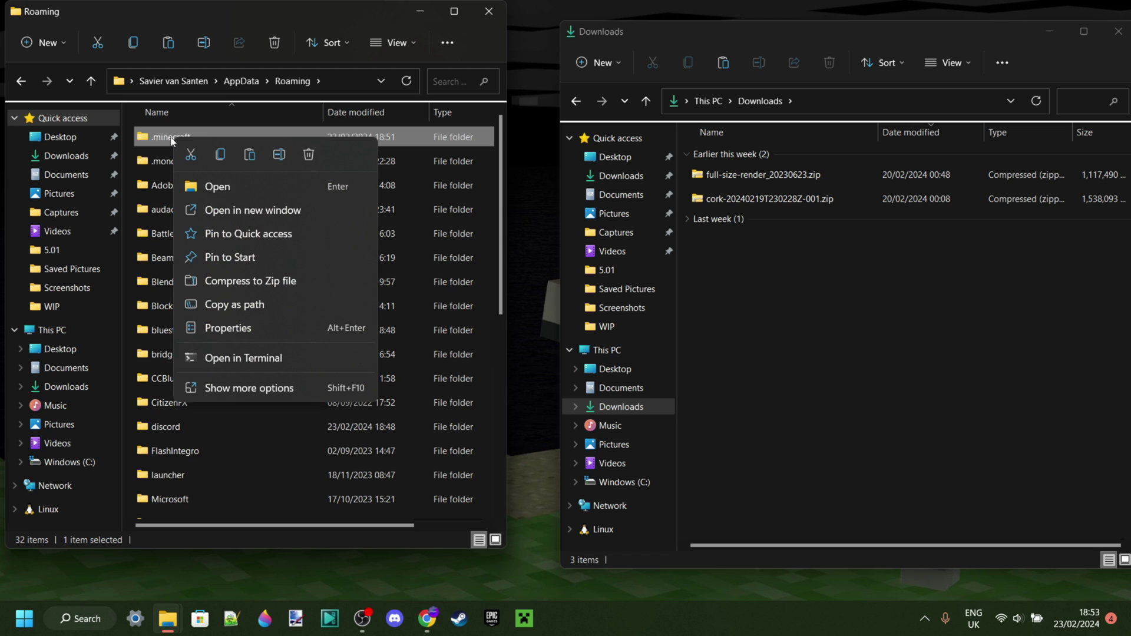
left_click(260, 389)
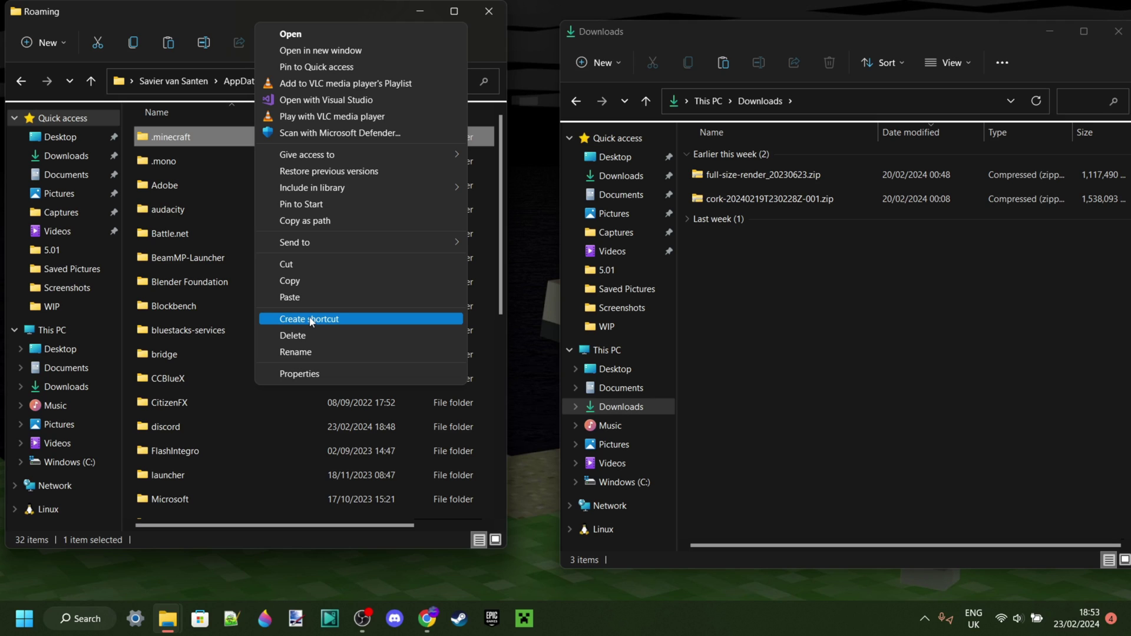
double_click(175, 142)
scroll(245, 233, "down", 5)
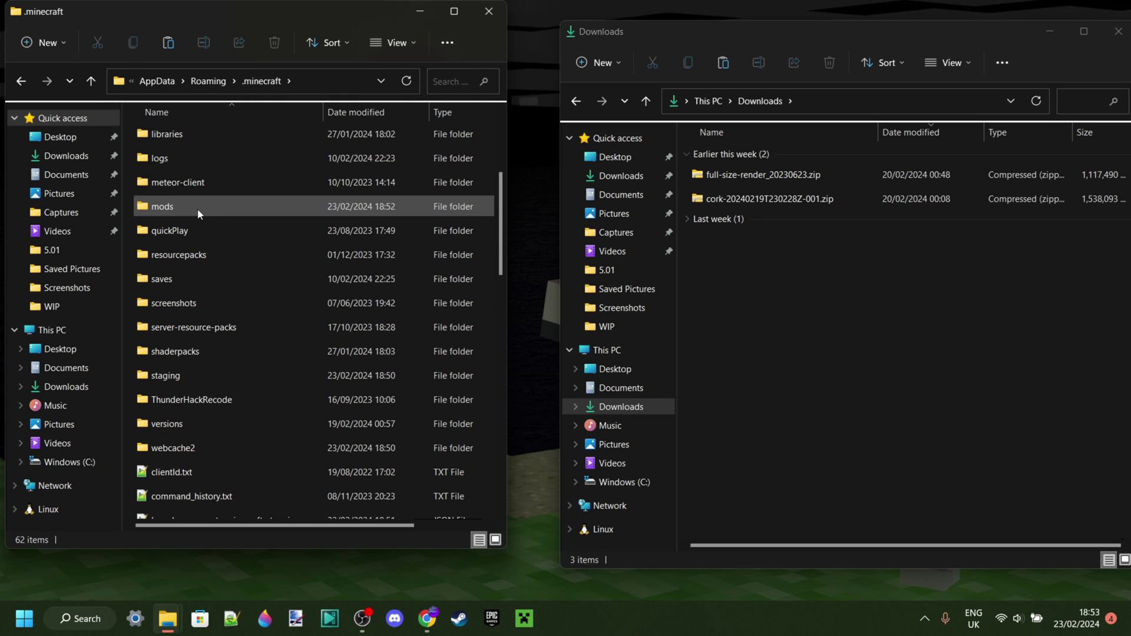
Switch to the Minecraft Launcher to start the forge 1.12.2 profile, and enter the single-player world saved as New World----.
key("alt+Tab")
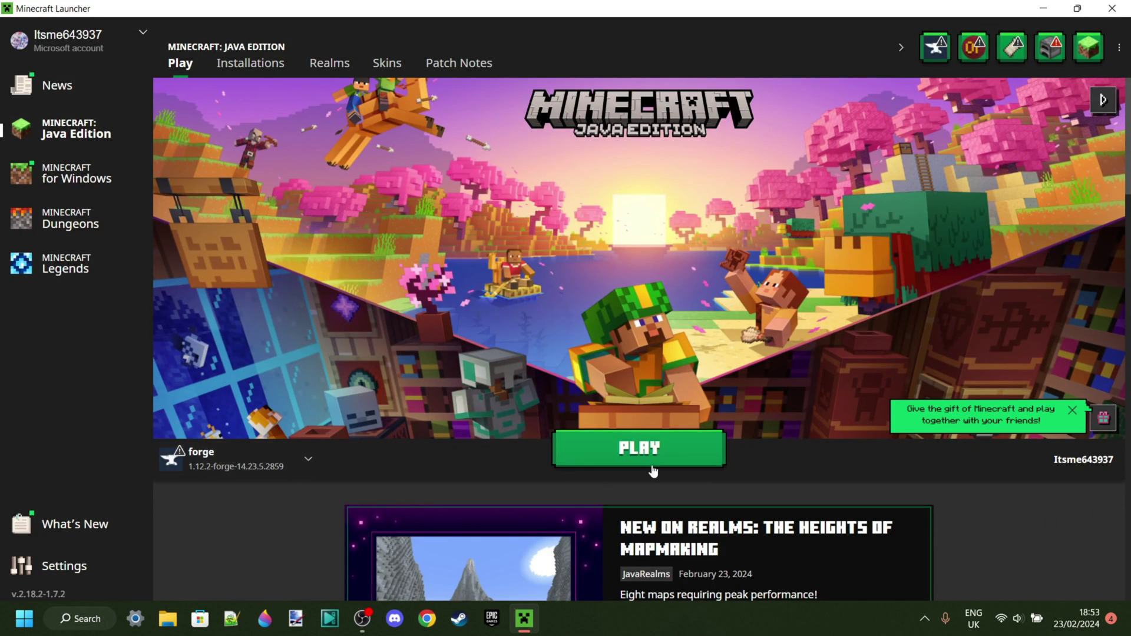
left_click(670, 452)
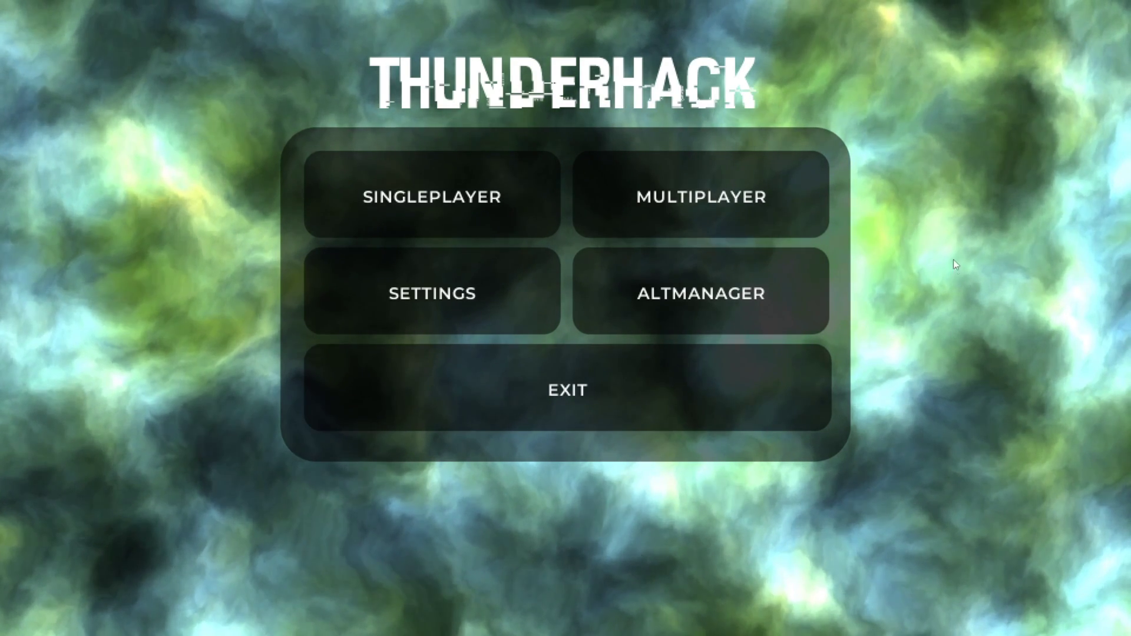
left_click(470, 196)
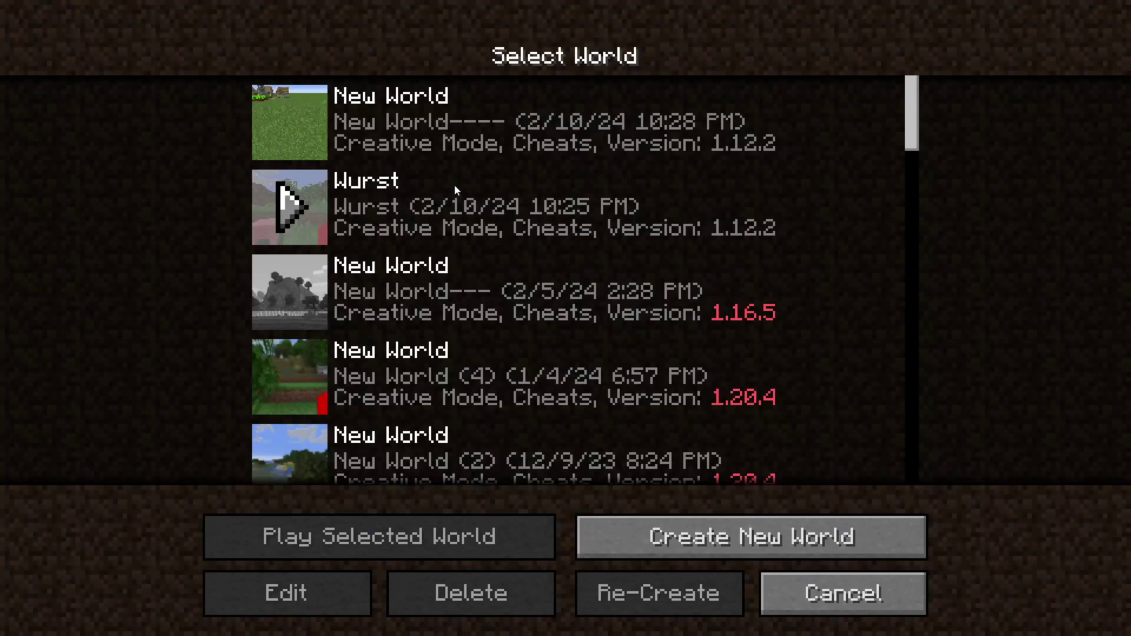
left_click(284, 126)
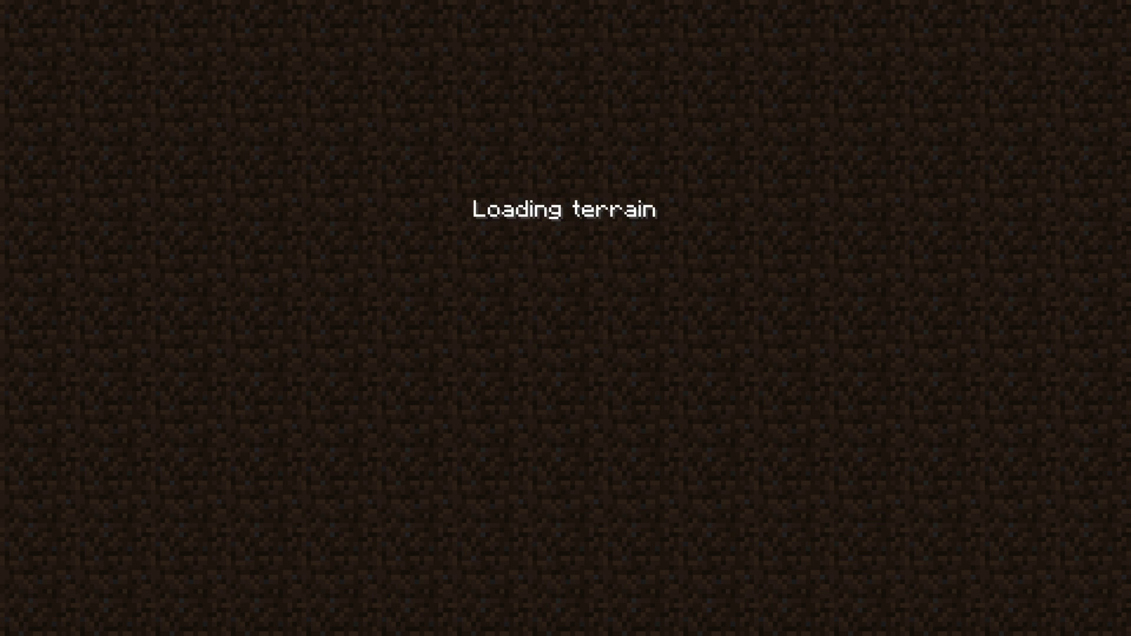
key("w")
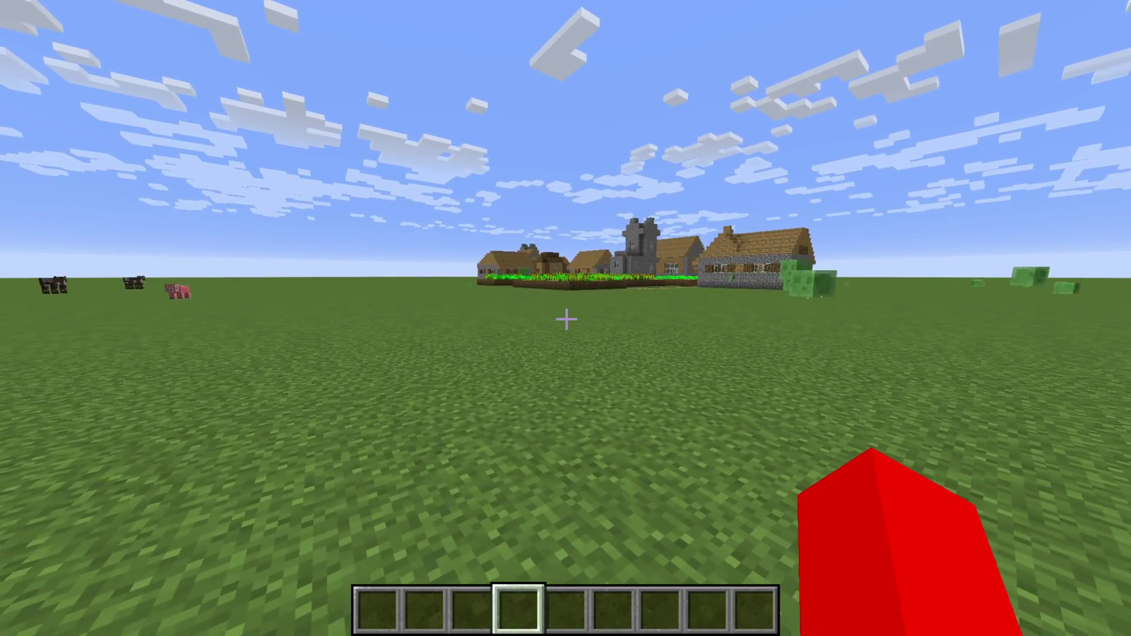
Open ThunderHack's ClickGui in the world and browse its module categories.
key("p")
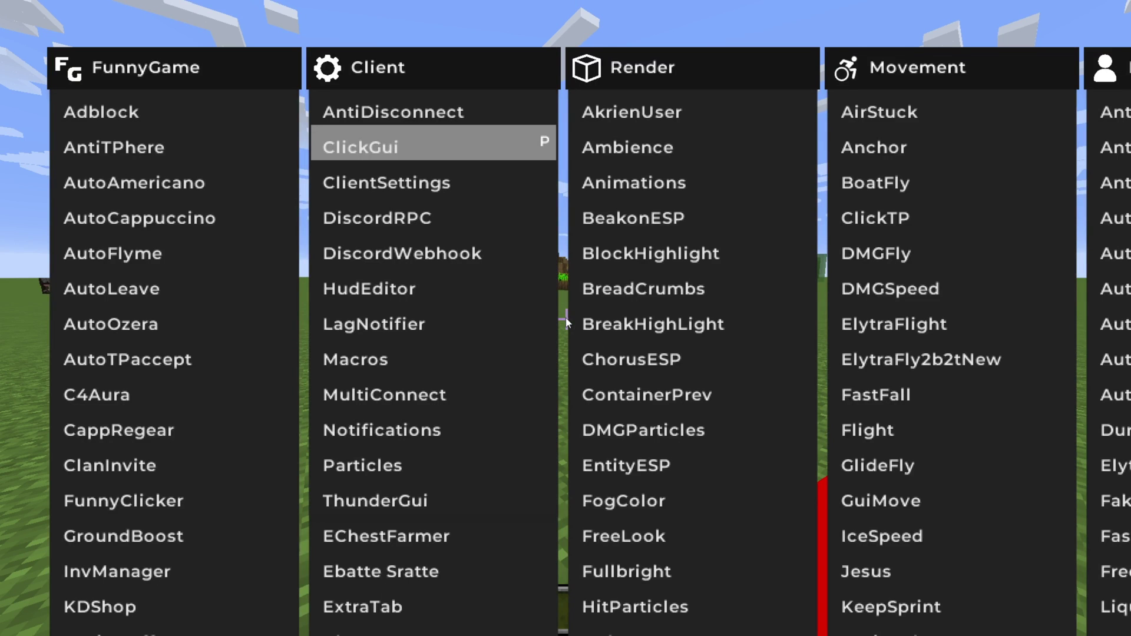
scroll(565, 321, "down", 5)
scroll(565, 321, "up", 6)
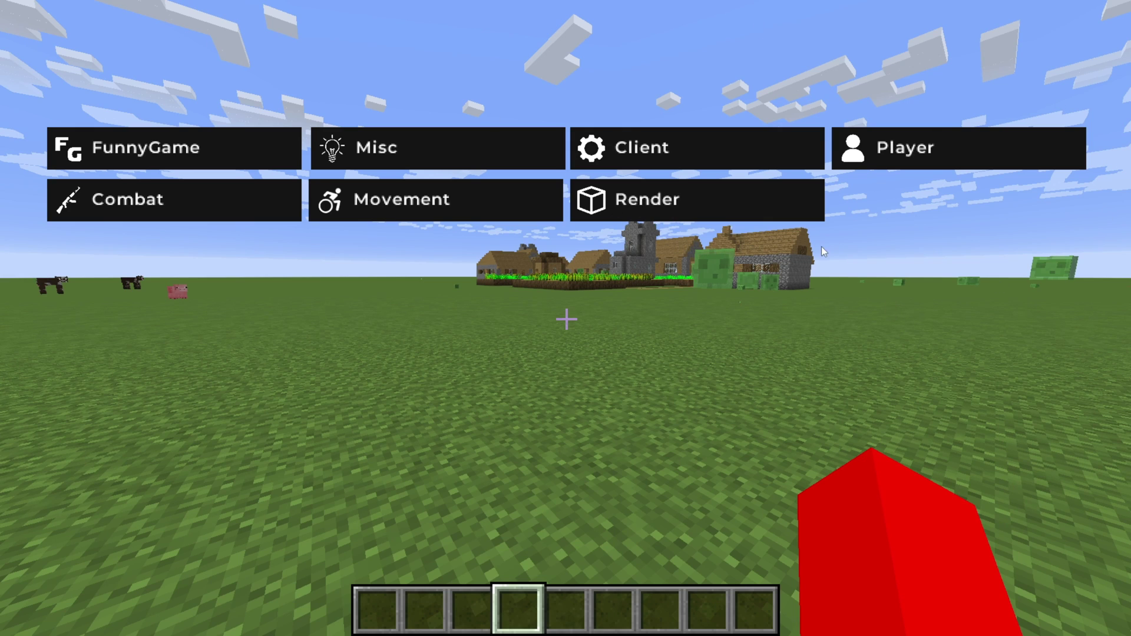
Browse the modules in the Player category, close and reopen the ClickGui, and collapse the category.
scroll(788, 263, "up", 1)
scroll(787, 261, "down", 3)
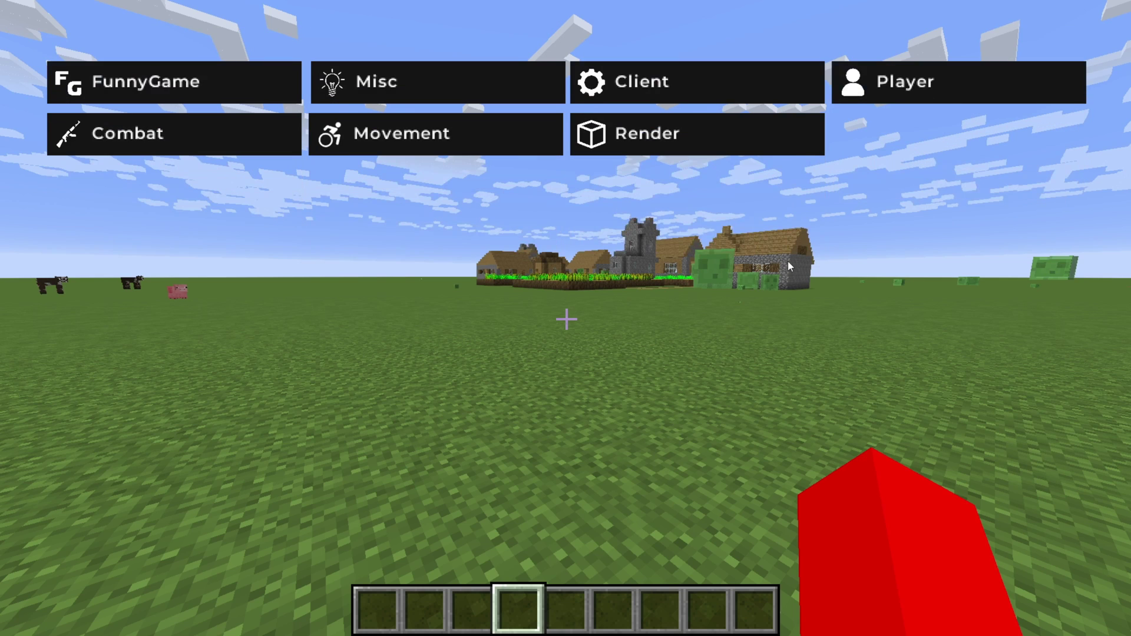
left_click(921, 84)
scroll(915, 213, "down", 12)
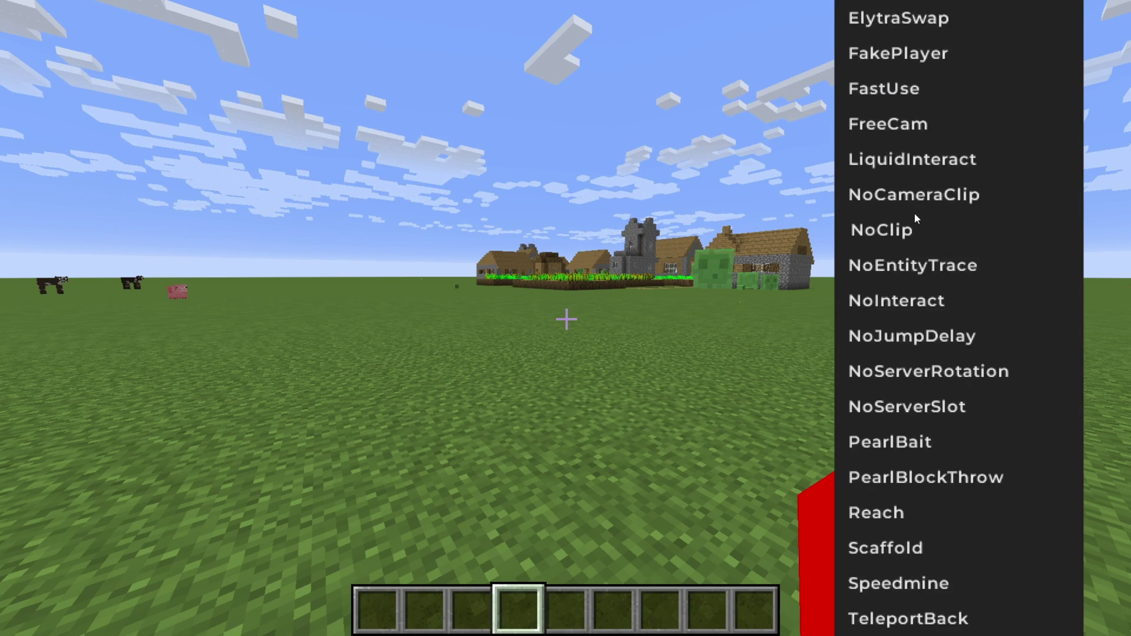
scroll(915, 218, "up", 1)
scroll(899, 424, "up", 10)
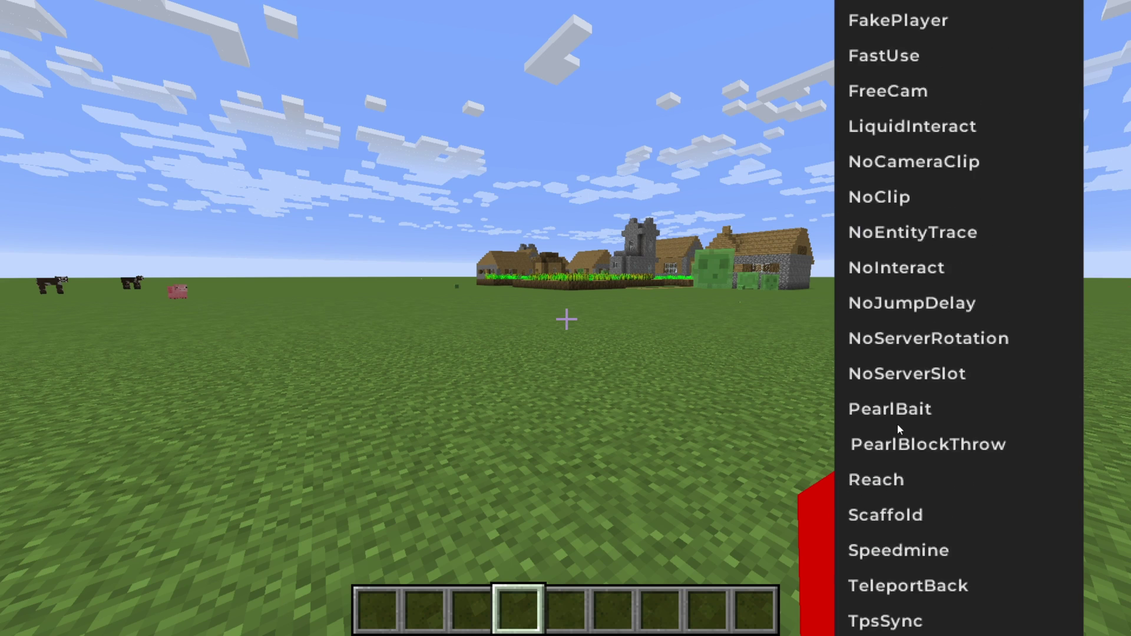
key("Escape")
key("Shift_R")
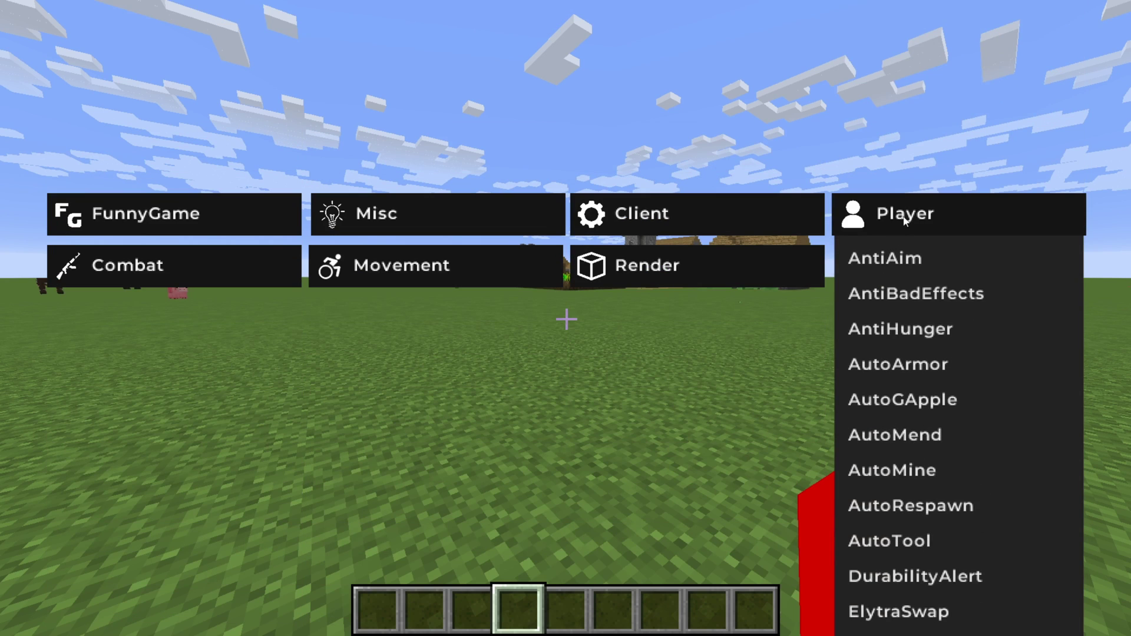
right_click(932, 220)
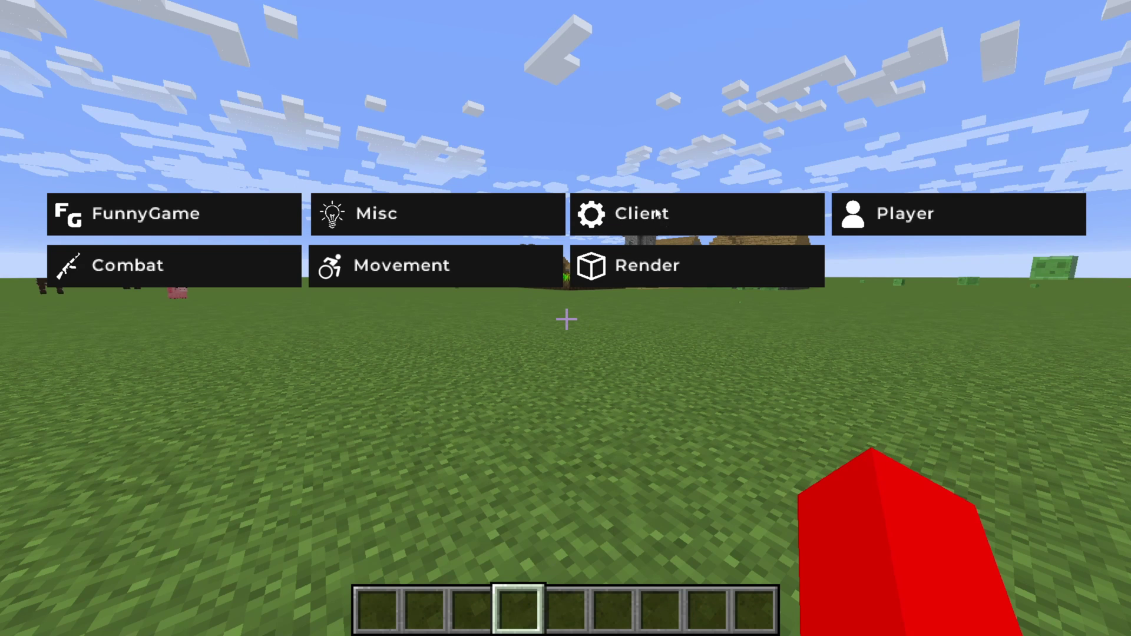
Expand the Client category to look over its modules, and collapse it again.
right_click(645, 230)
scroll(659, 127, "down", 2)
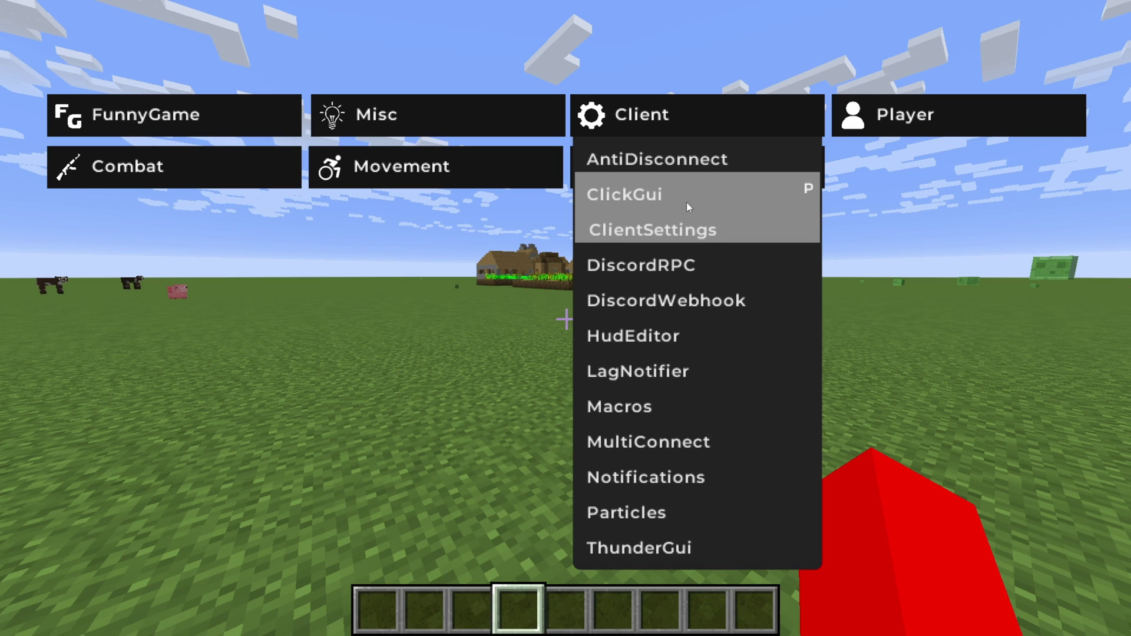
scroll(656, 129, "up", 2)
right_click(589, 191)
Expand the Misc category and inspect the settings of its AutoSoup and AutoSheep modules.
right_click(507, 182)
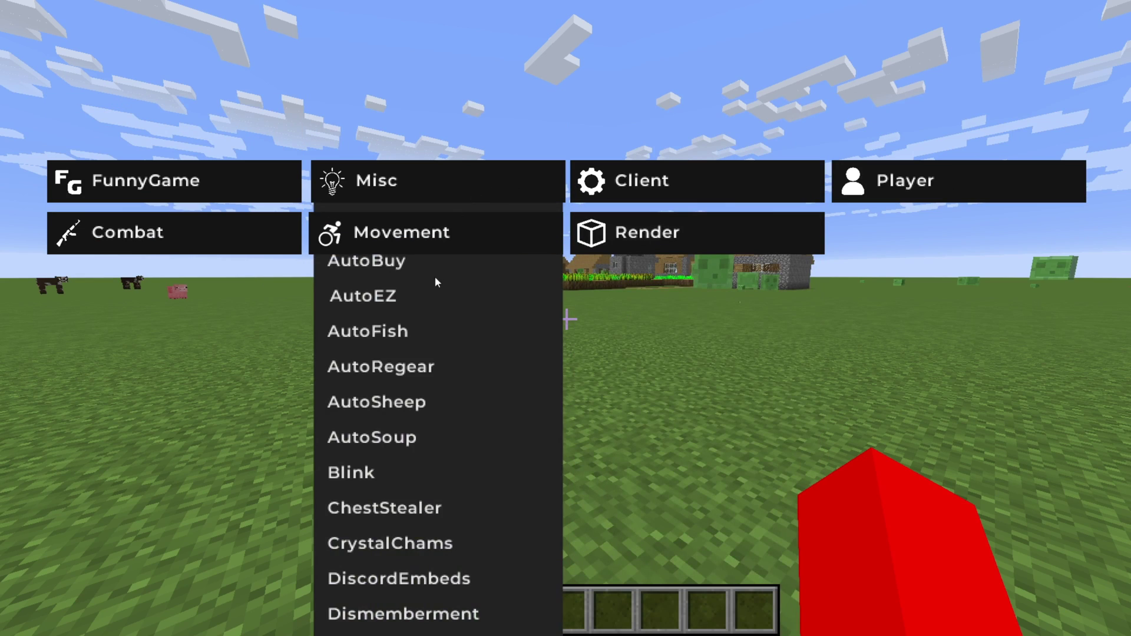
left_click(423, 261)
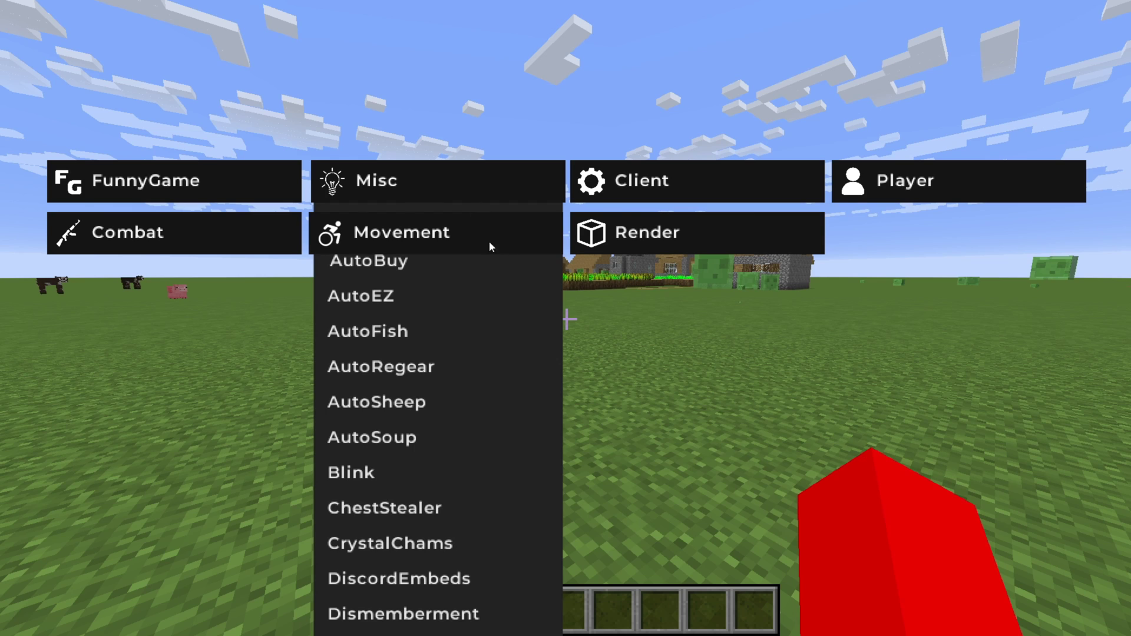
scroll(474, 240, "up", 1)
scroll(480, 210, "down", 3)
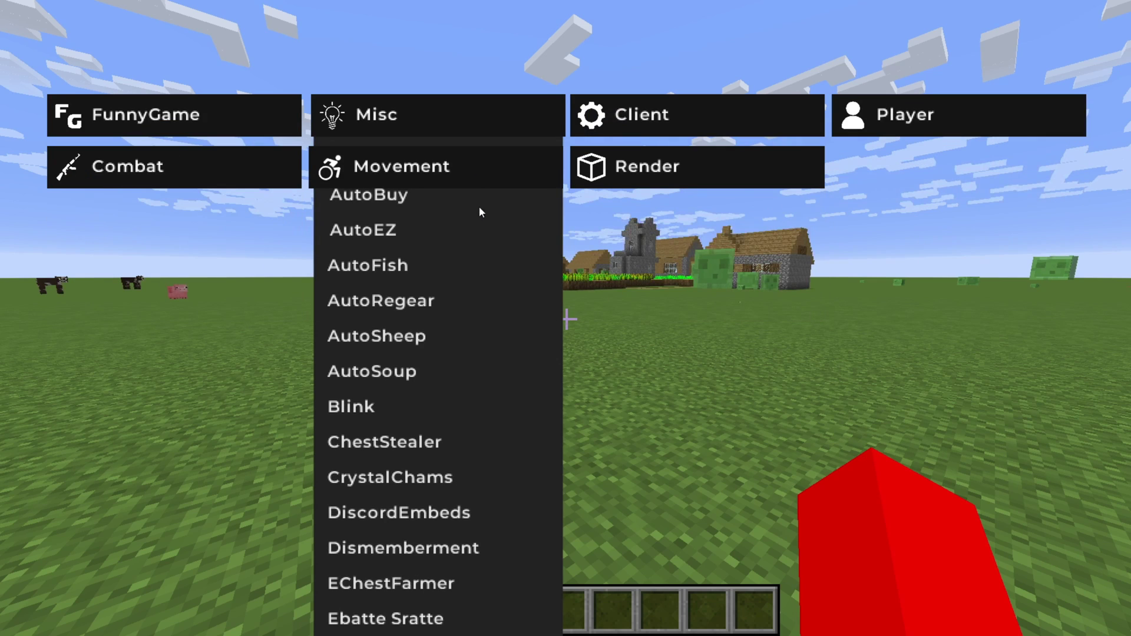
right_click(378, 378)
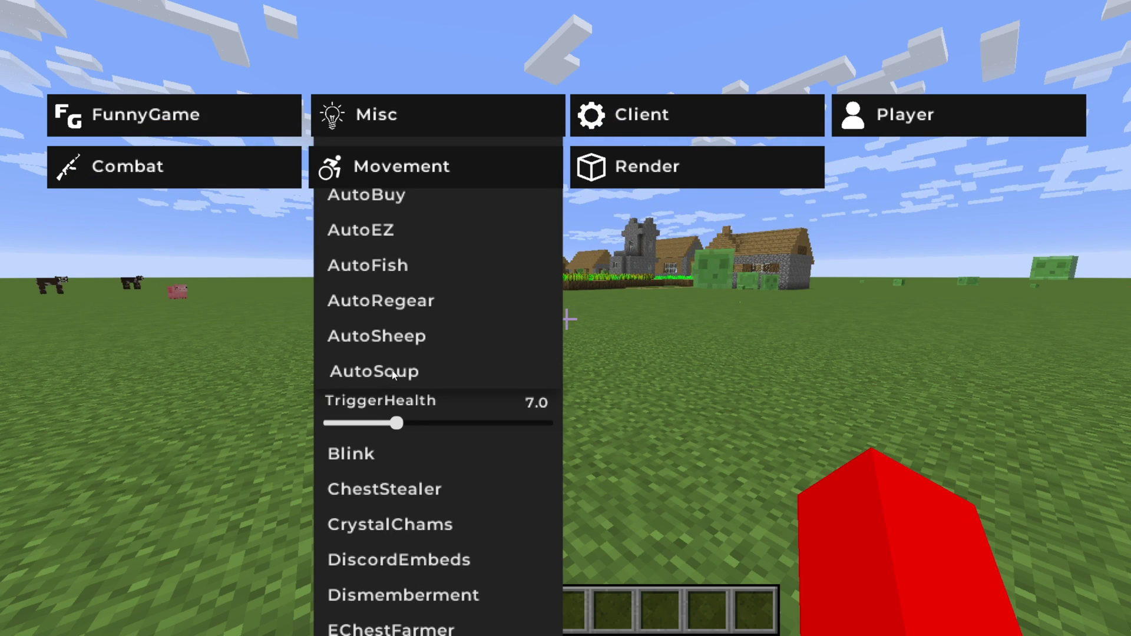
right_click(396, 374)
right_click(410, 344)
right_click(410, 344)
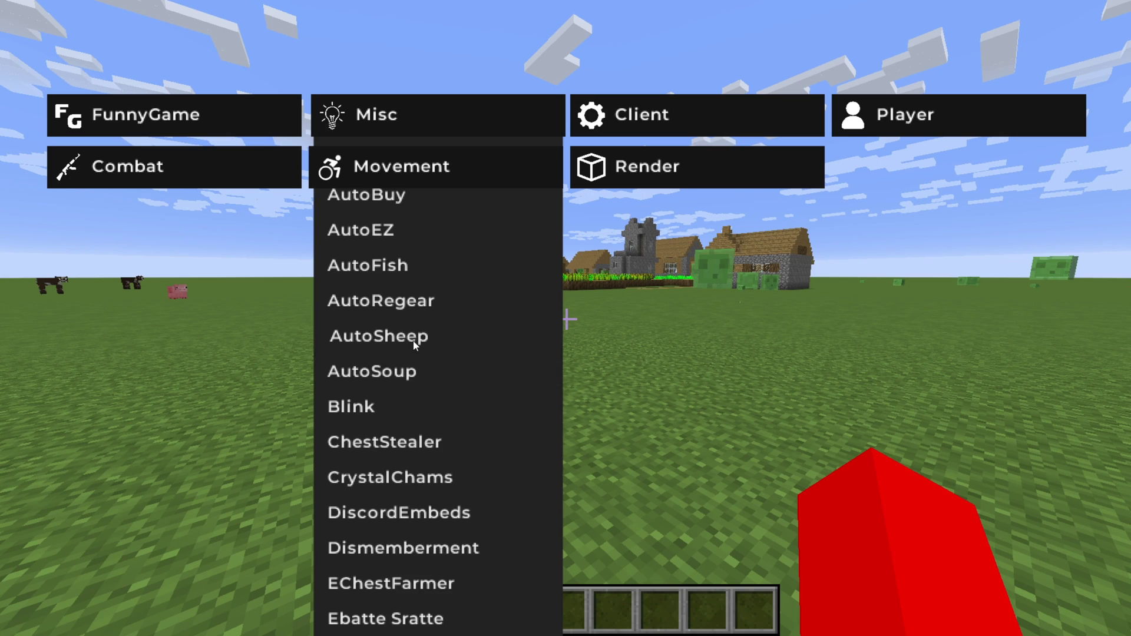
Inspect the settings of the Blink, ChestStealer, CrystalChams and Dismemberment modules in Misc, collapsing each one again.
right_click(409, 406)
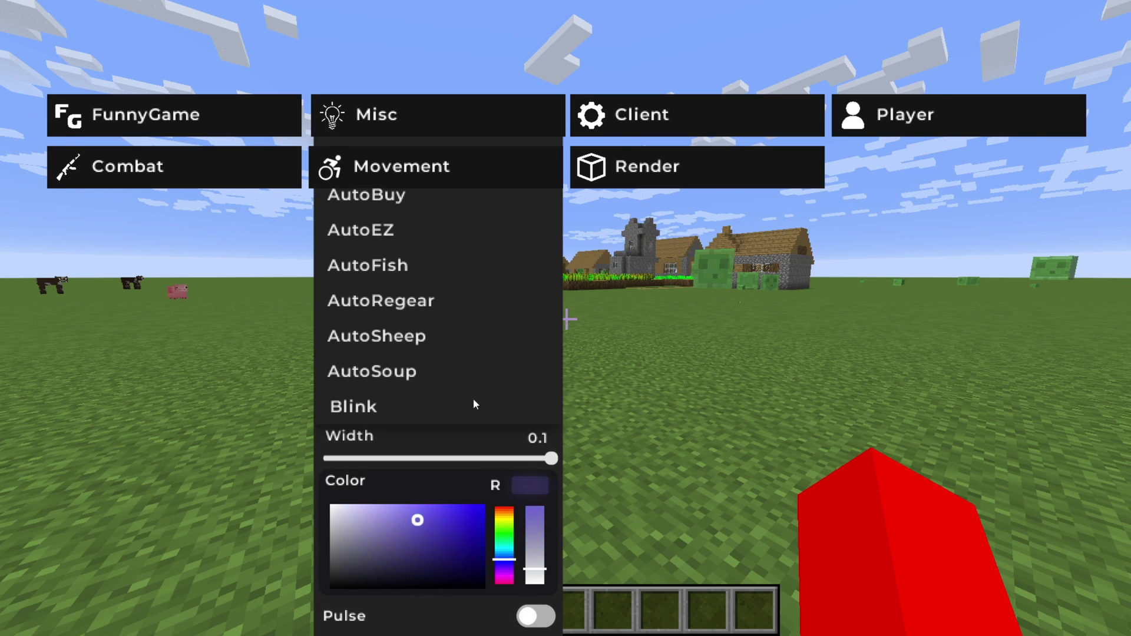
scroll(472, 399, "down", 1)
right_click(472, 350)
right_click(404, 376)
right_click(421, 378)
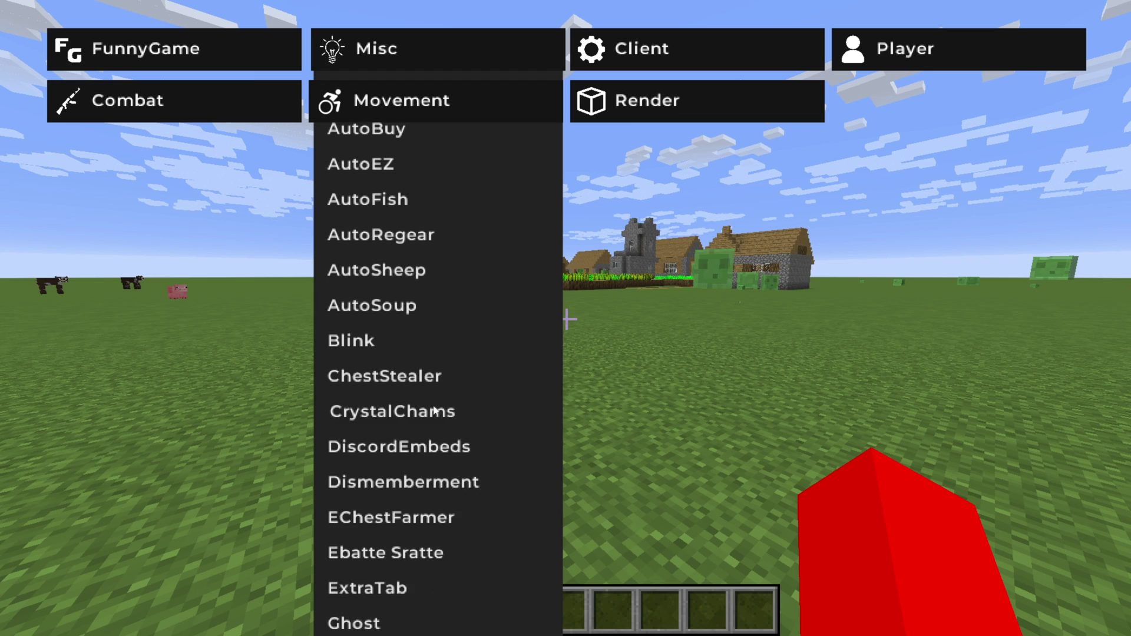
right_click(435, 410)
scroll(464, 348, "down", 2)
right_click(449, 312)
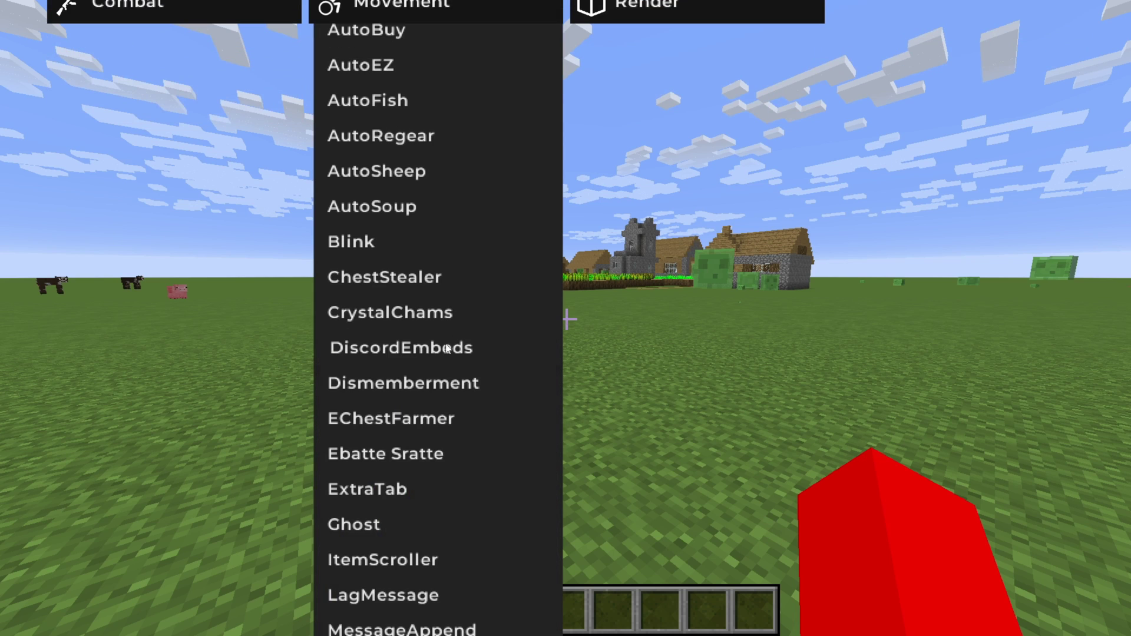
right_click(459, 388)
right_click(468, 389)
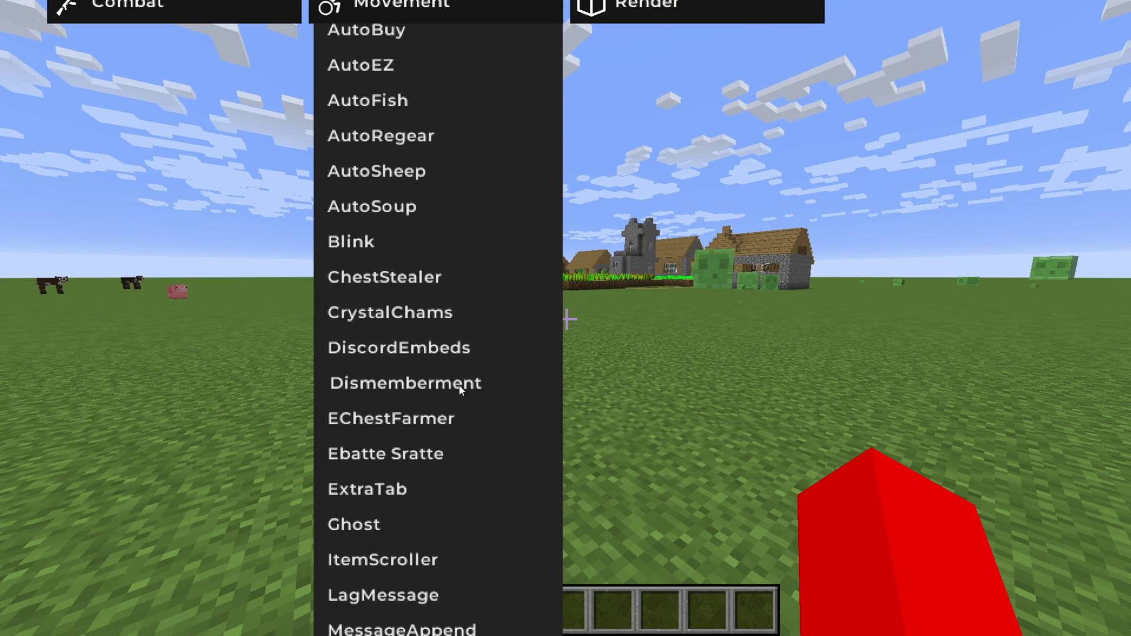
Look through the rest of the Misc modules and collapse the category.
scroll(461, 377, "down", 18)
scroll(462, 373, "up", 20)
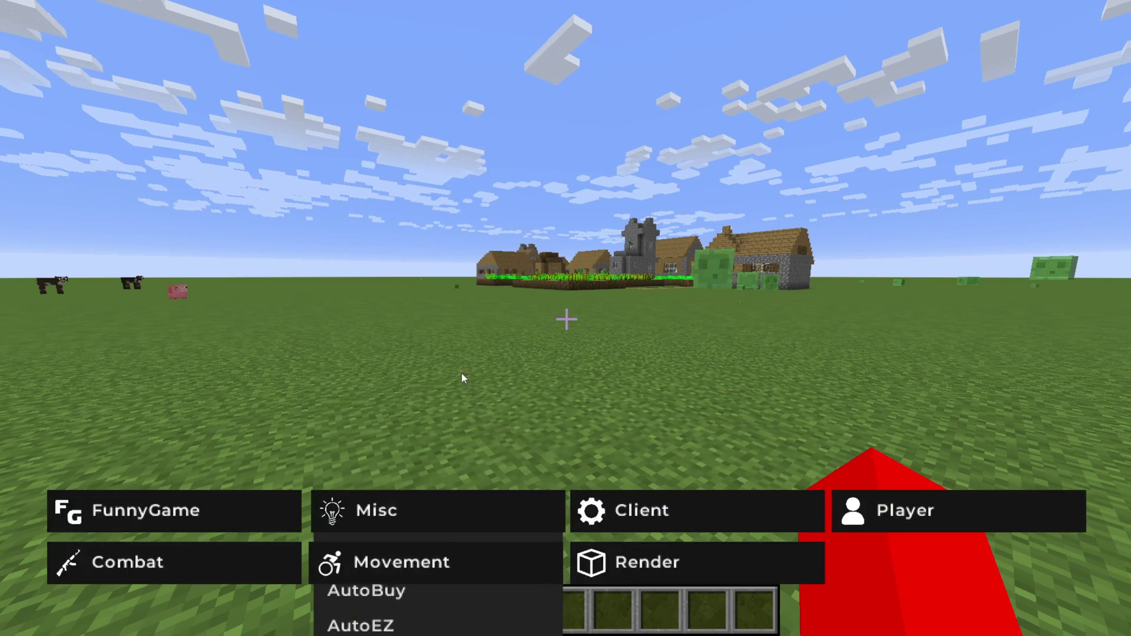
scroll(462, 367, "down", 3)
scroll(462, 366, "down", 2)
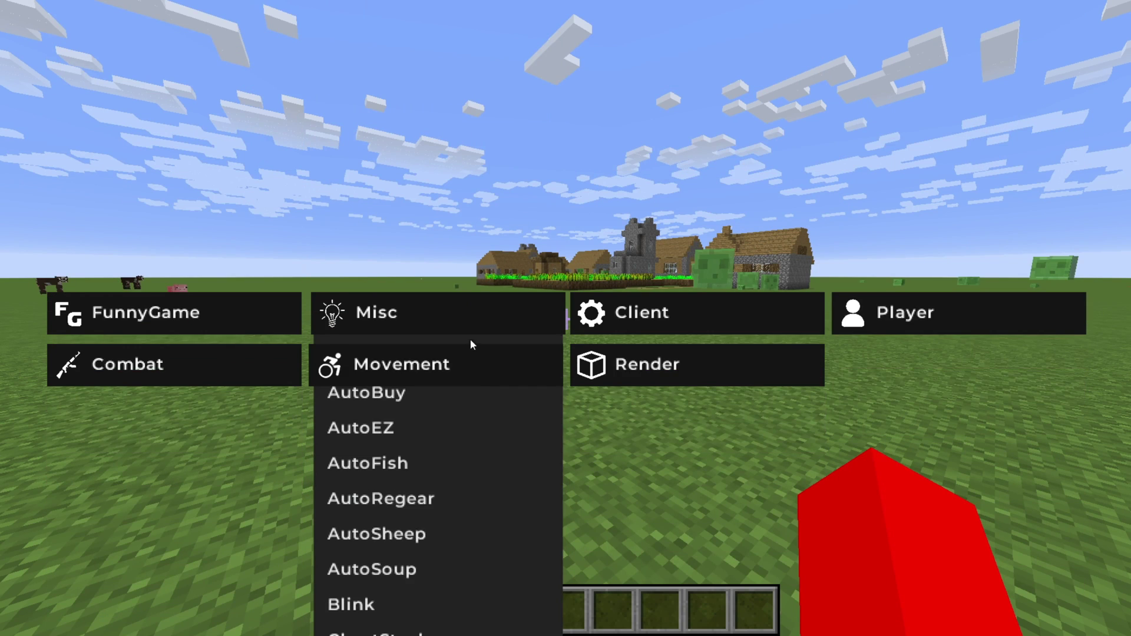
right_click(447, 289)
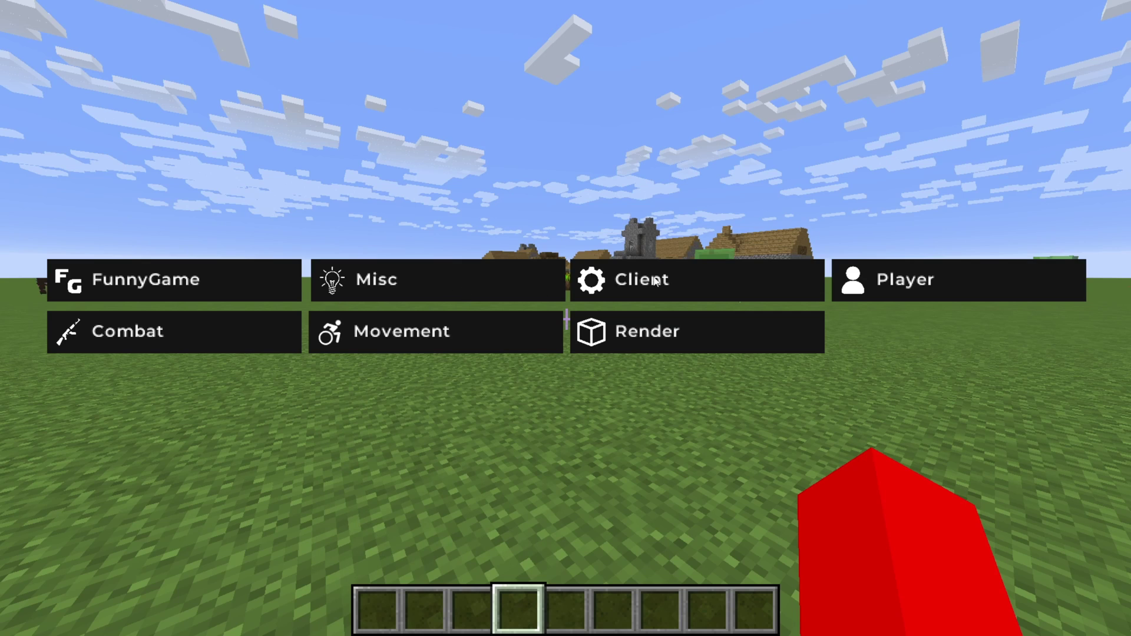
Expand ClientSettings in the Client category and set its Language to Eng.
right_click(711, 278)
scroll(710, 177, "down", 3)
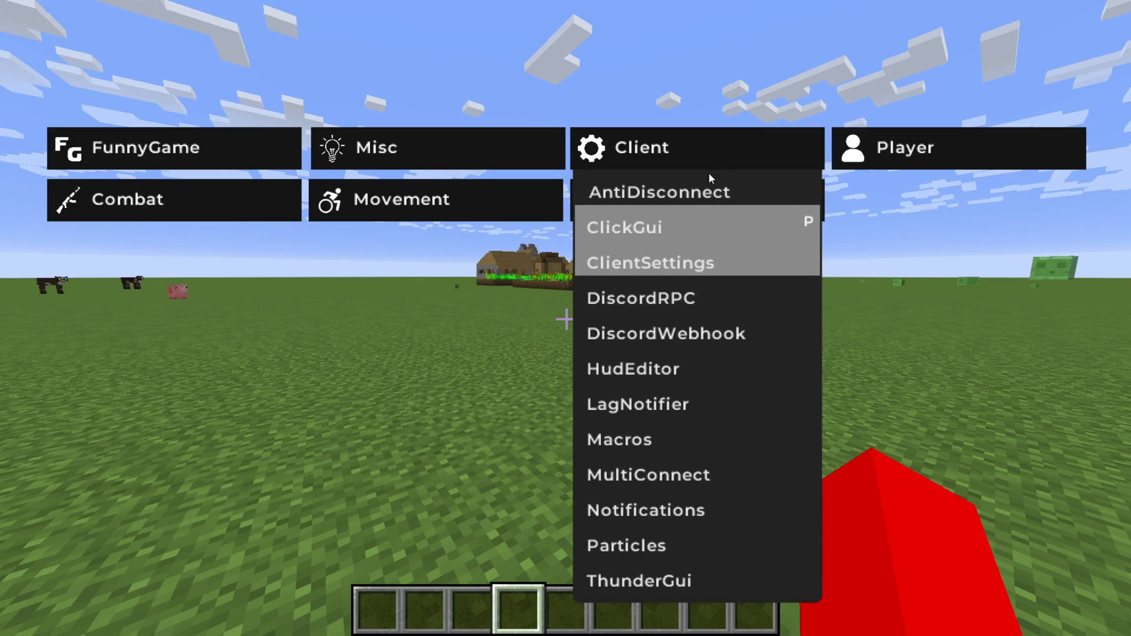
right_click(678, 263)
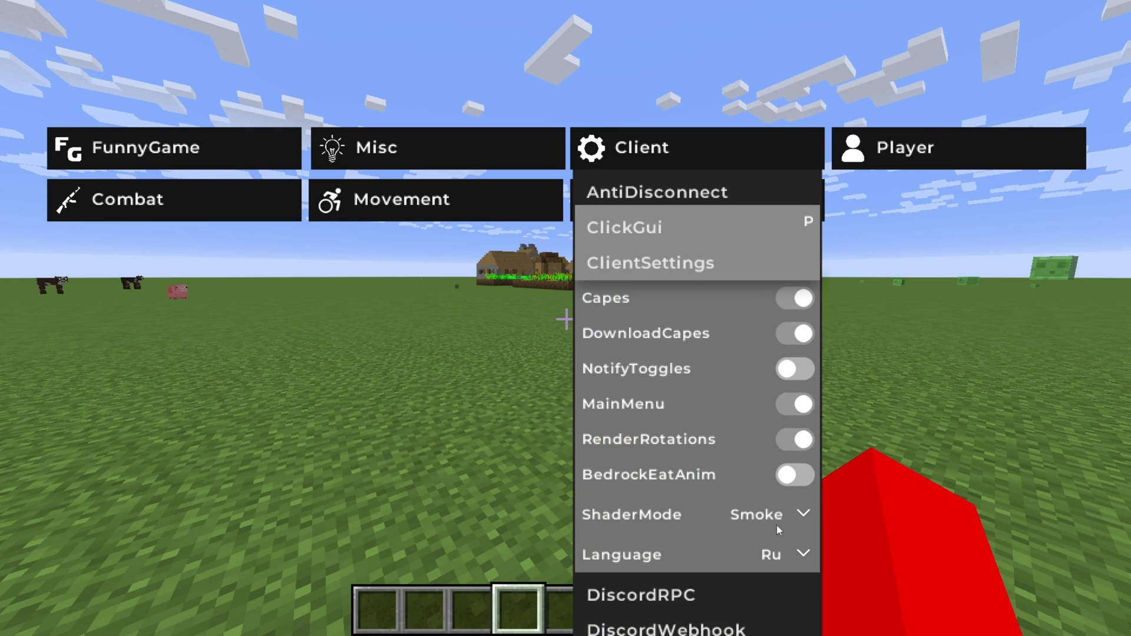
scroll(783, 500, "down", 1)
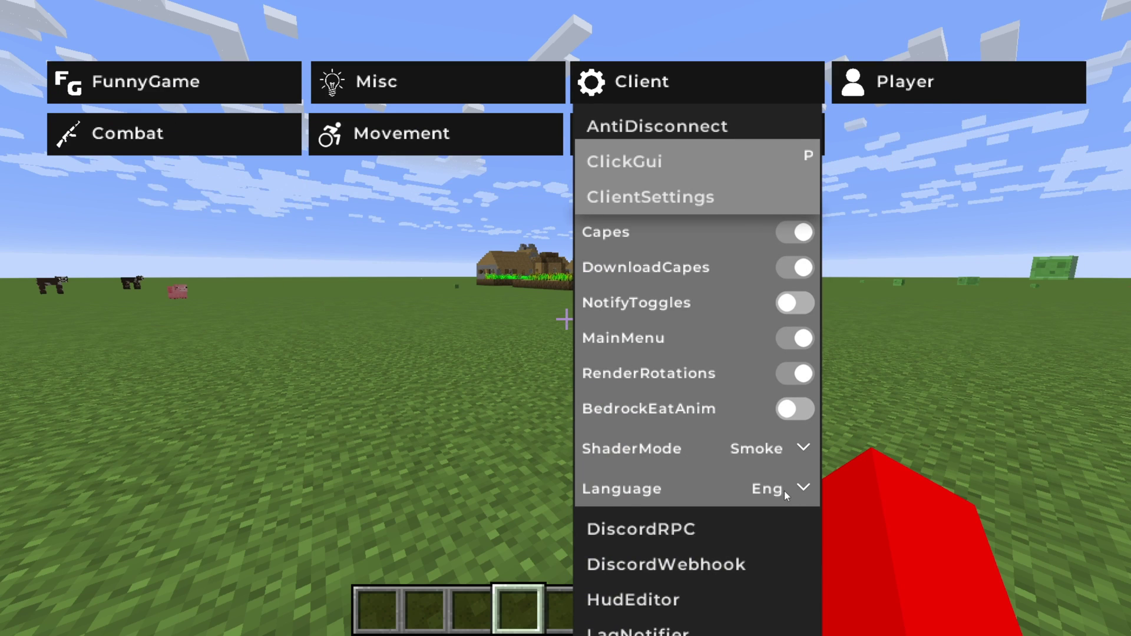
left_click(784, 493)
View the ClickGui module's color settings, and collapse both the ClickGui and ClientSettings options.
right_click(691, 158)
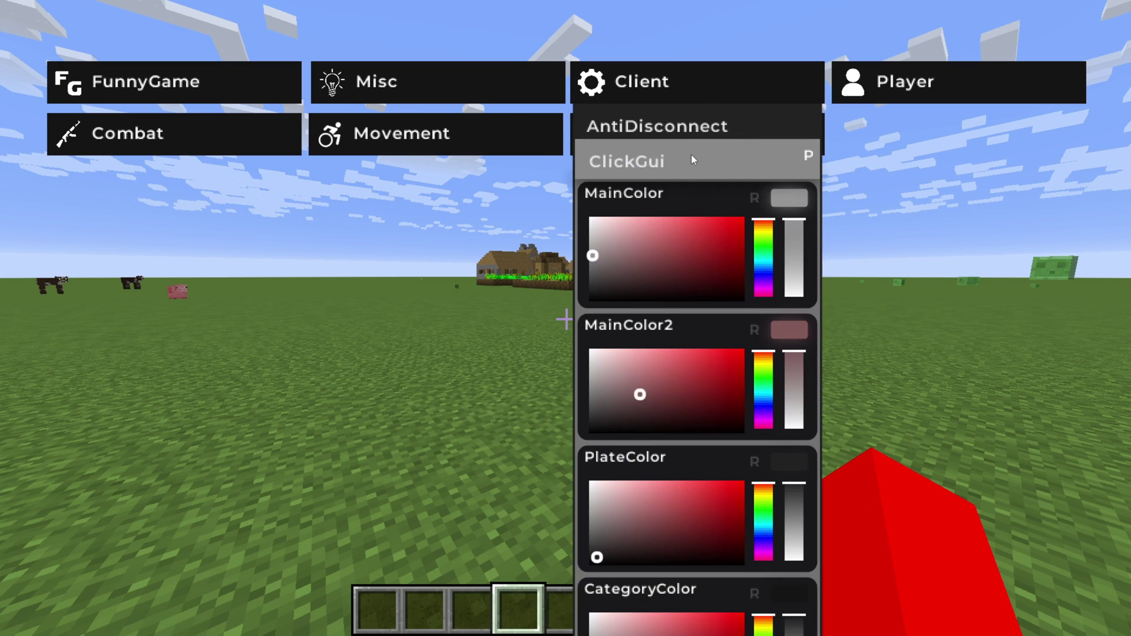
right_click(691, 156)
right_click(695, 196)
Open the ThunderGui interface from the Client category, shift its window slightly up and left, and look through its Combat modules.
scroll(734, 471, "down", 1)
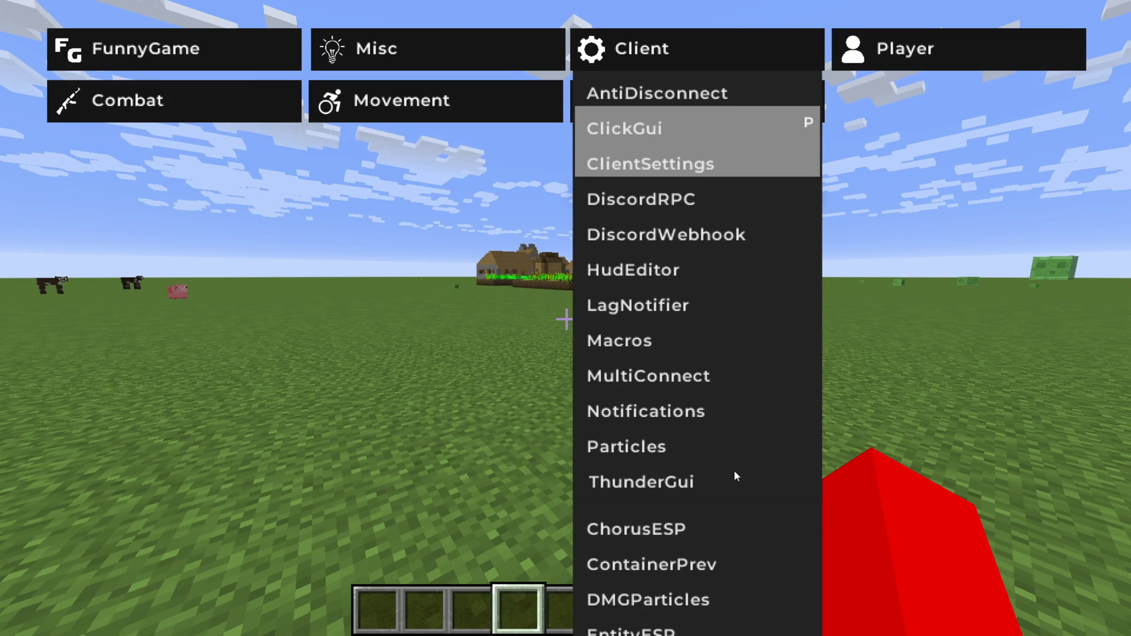
left_click(676, 485)
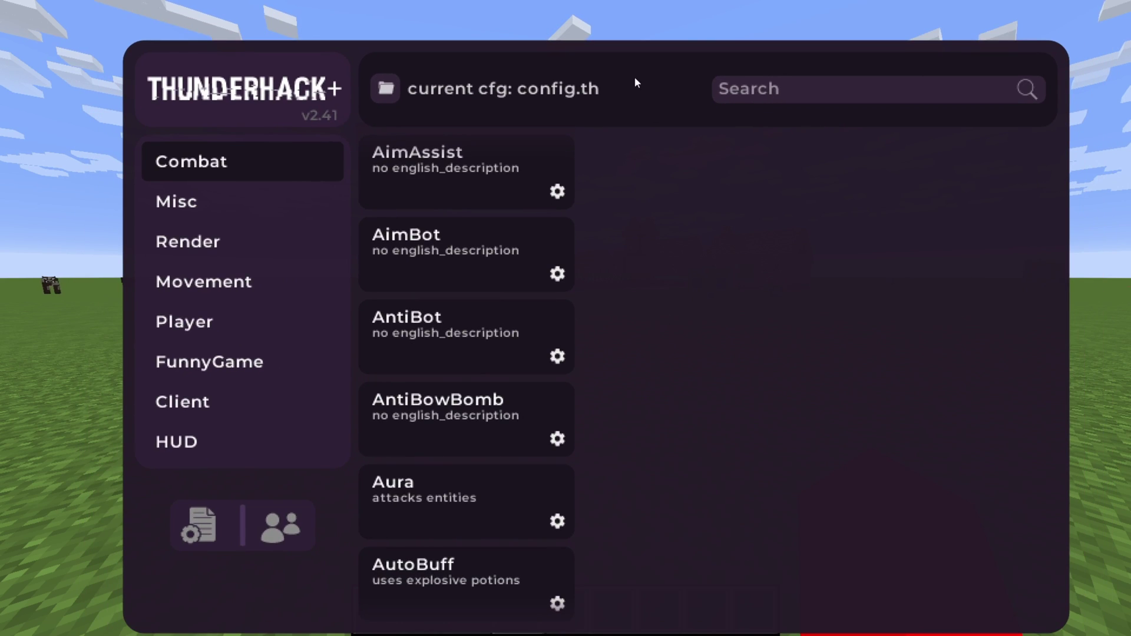
left_click_drag(637, 82, 611, 50)
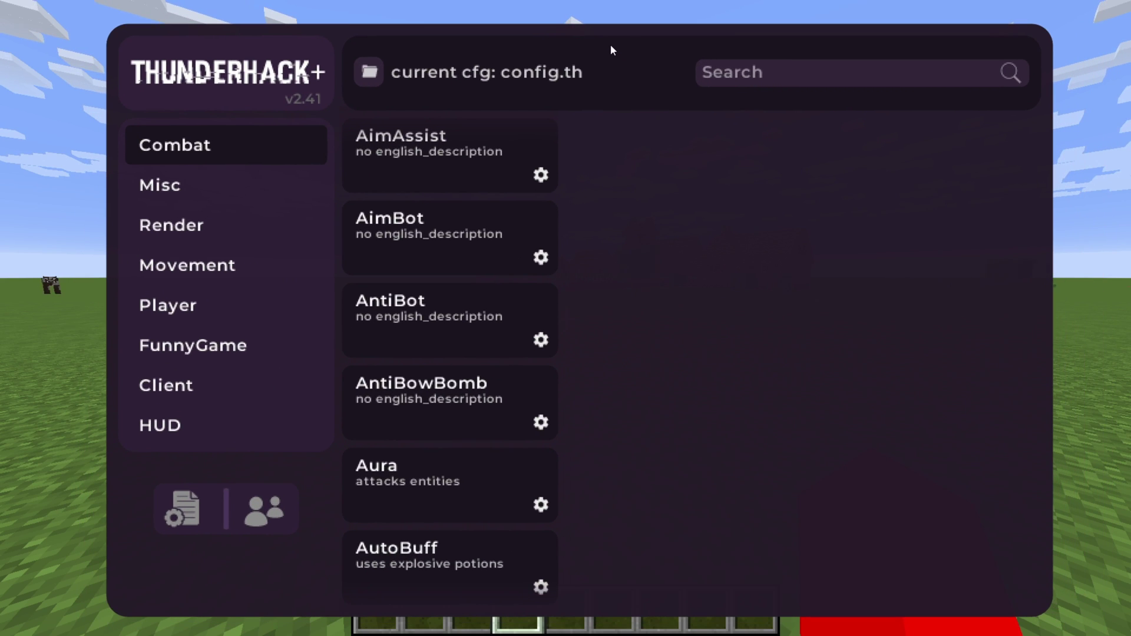
scroll(384, 227, "down", 5)
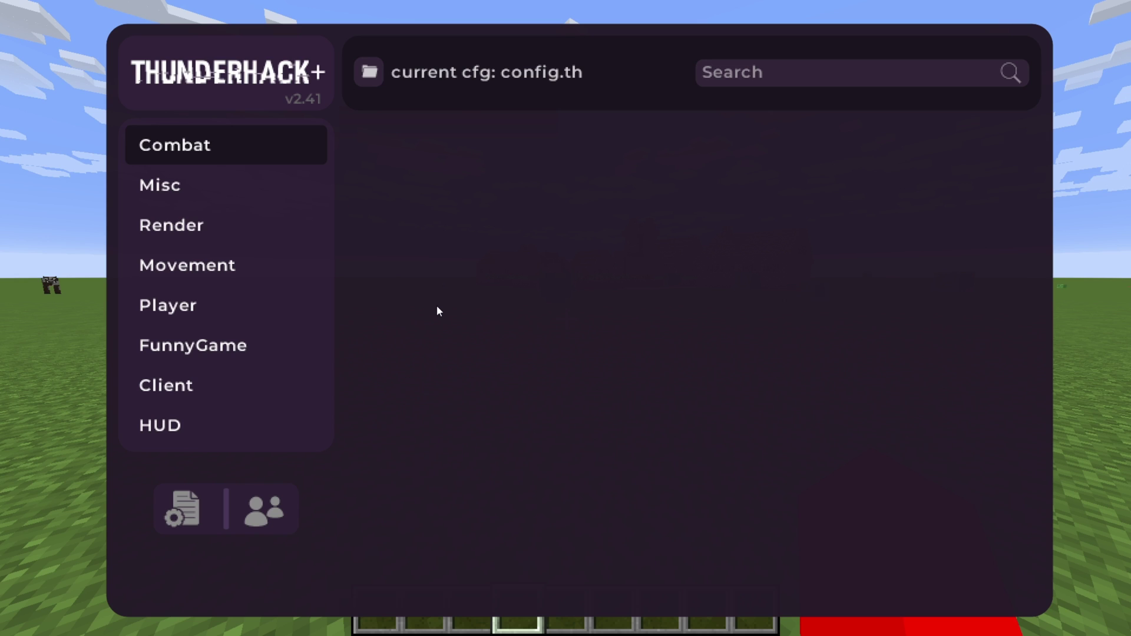
scroll(437, 305, "up", 10)
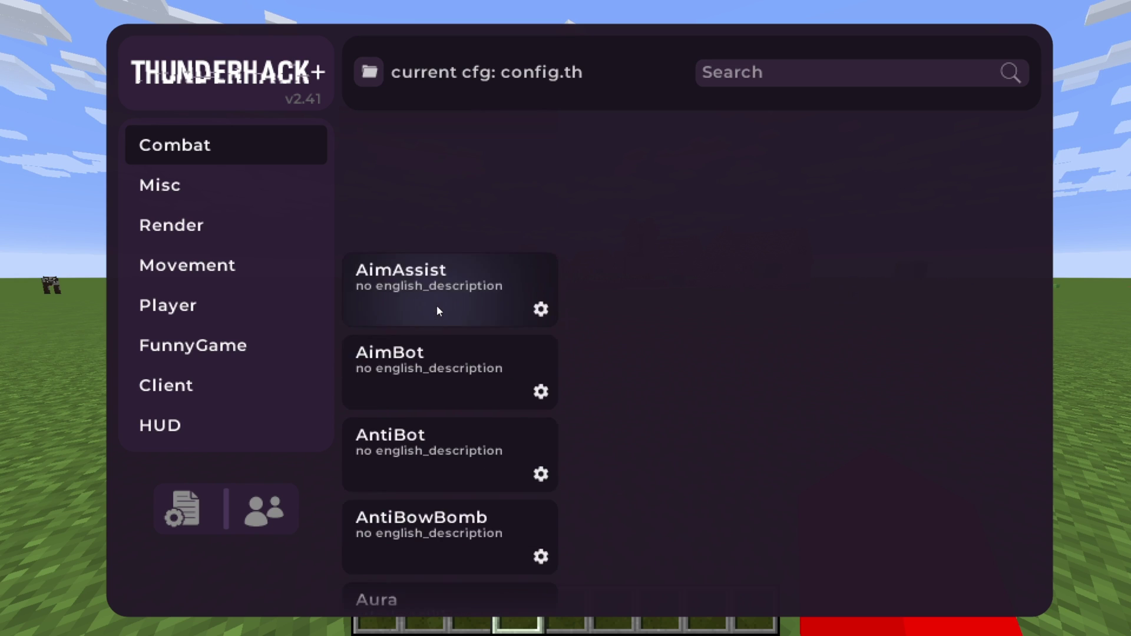
Browse ThunderGui's Misc, Render, Movement, Player, FunnyGame and Client categories, and view the friends section.
left_click(233, 182)
left_click(233, 225)
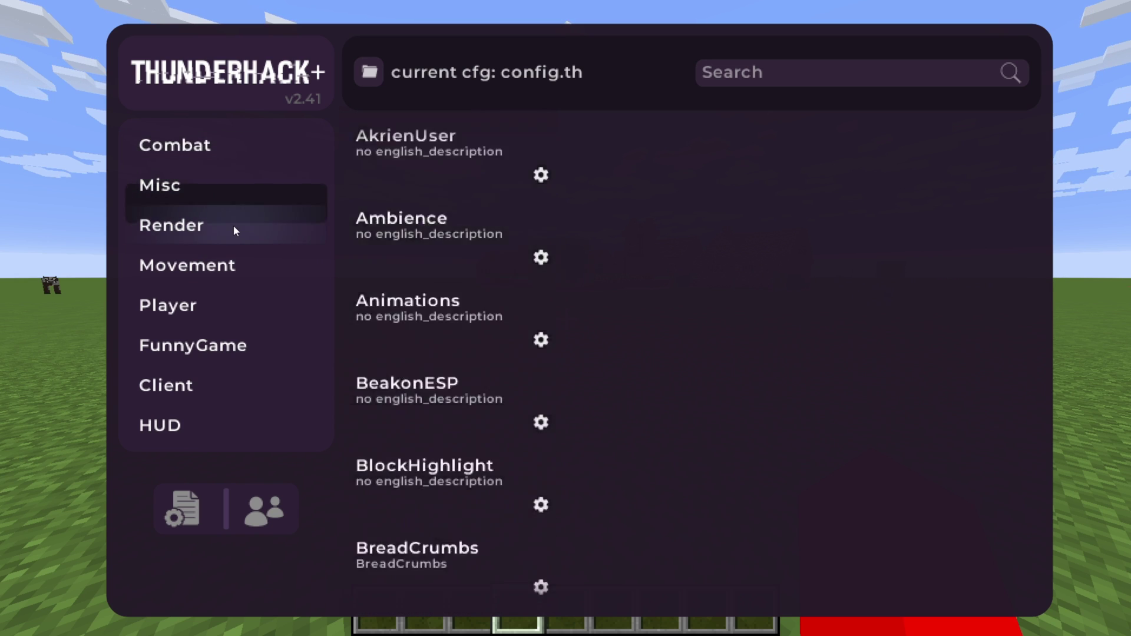
left_click(237, 259)
left_click(239, 306)
left_click(241, 347)
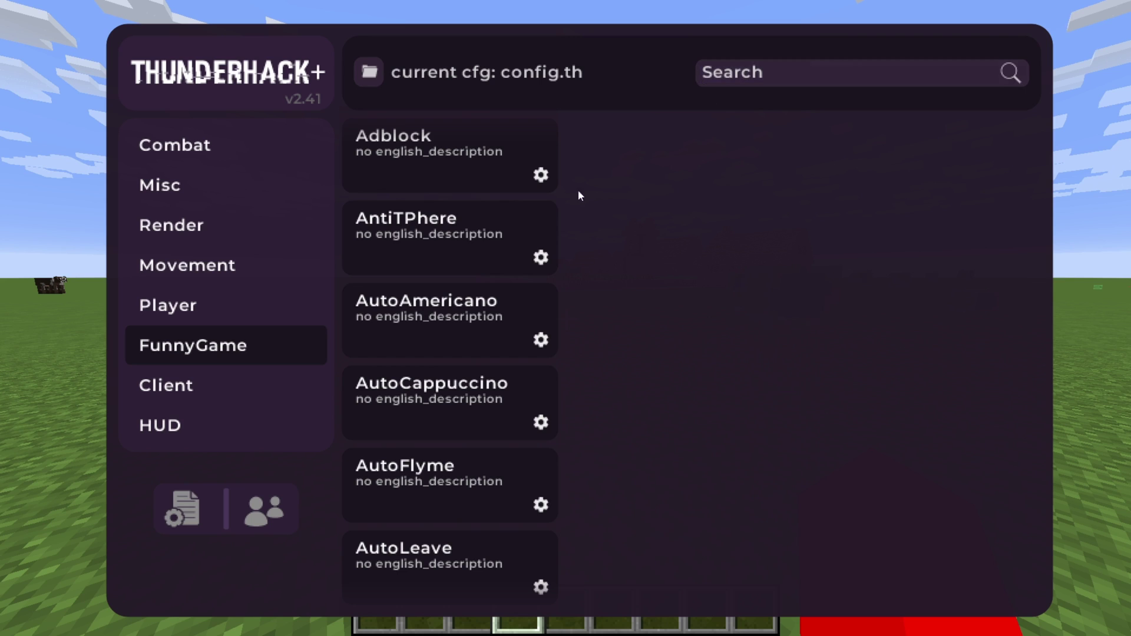
left_click(234, 392)
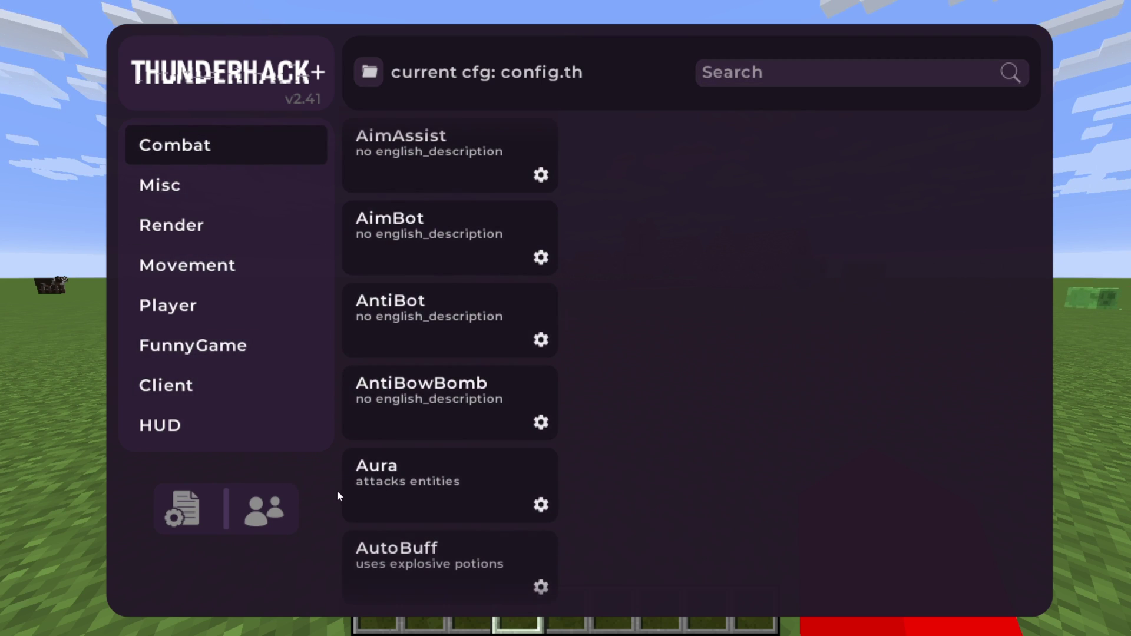
left_click(246, 518)
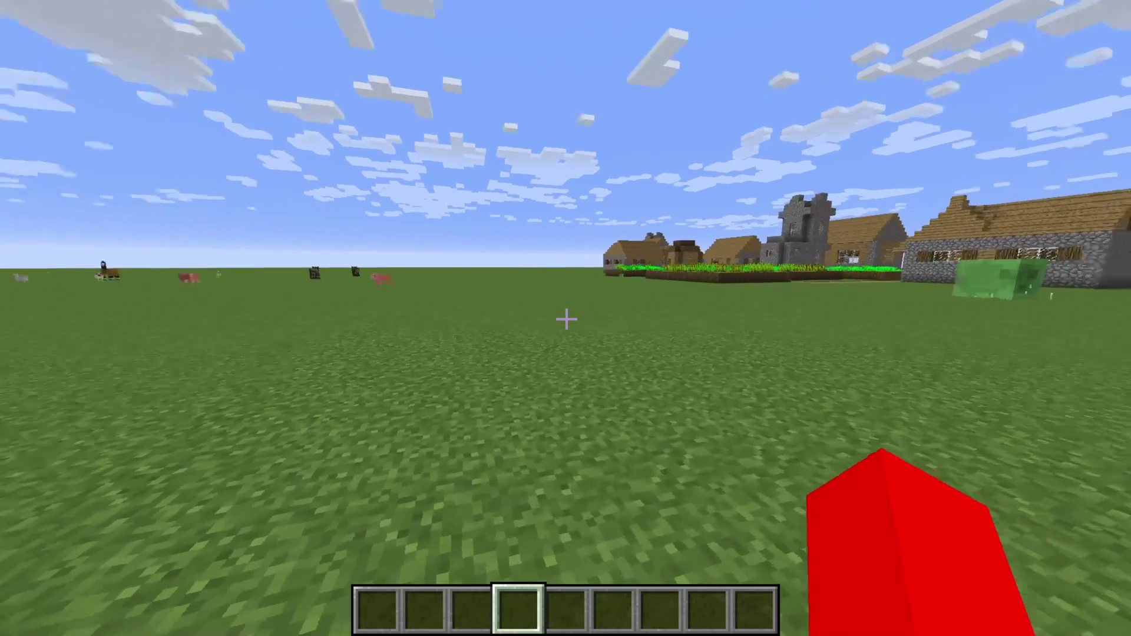
Run the .help command in the game chat and reopen the chat to read the ThunderHack command list.
key("t")
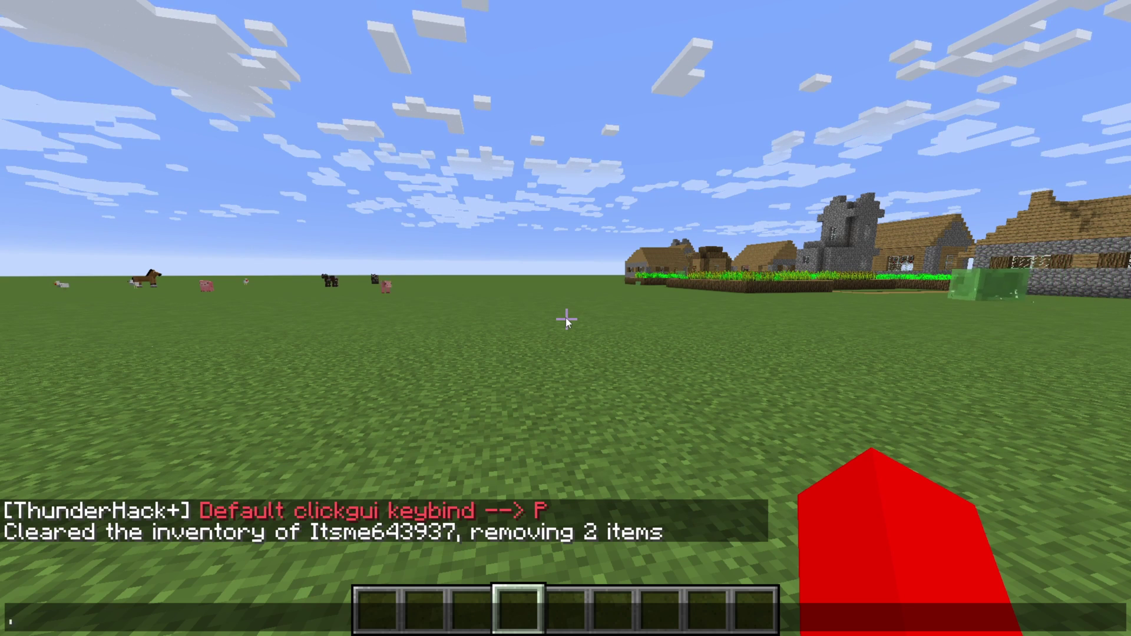
type("/")
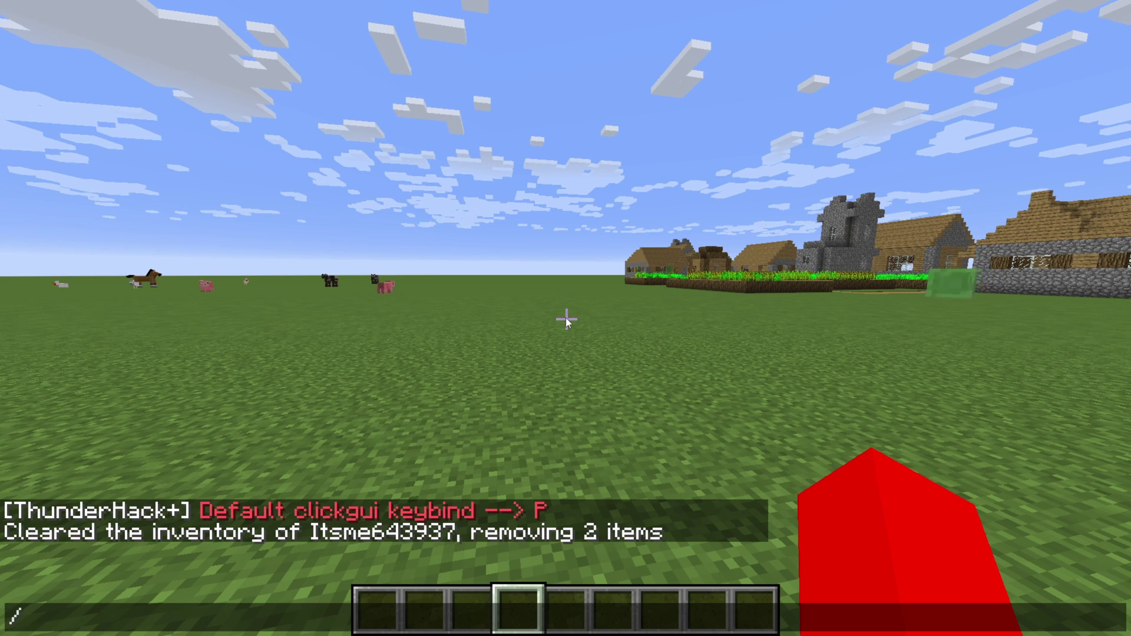
key("BackSpace")
type(".help")
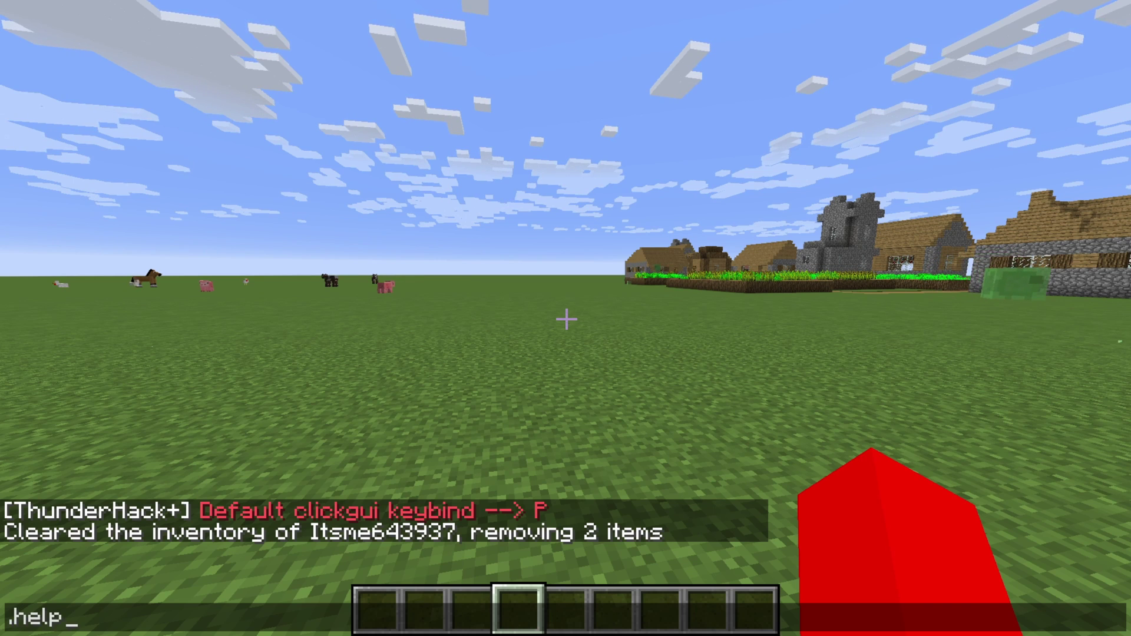
key("Return")
key("t")
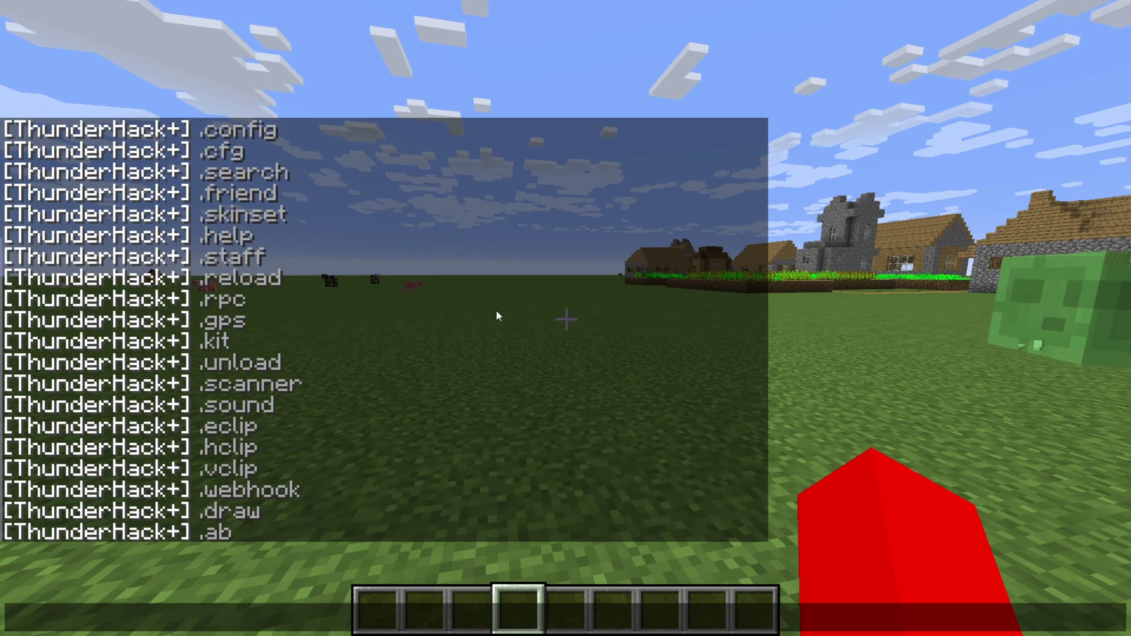
Run the .tp command without arguments in the game chat, reopen the chat to read its usage line, and close it.
scroll(496, 310, "up", 2)
scroll(496, 309, "down", 2)
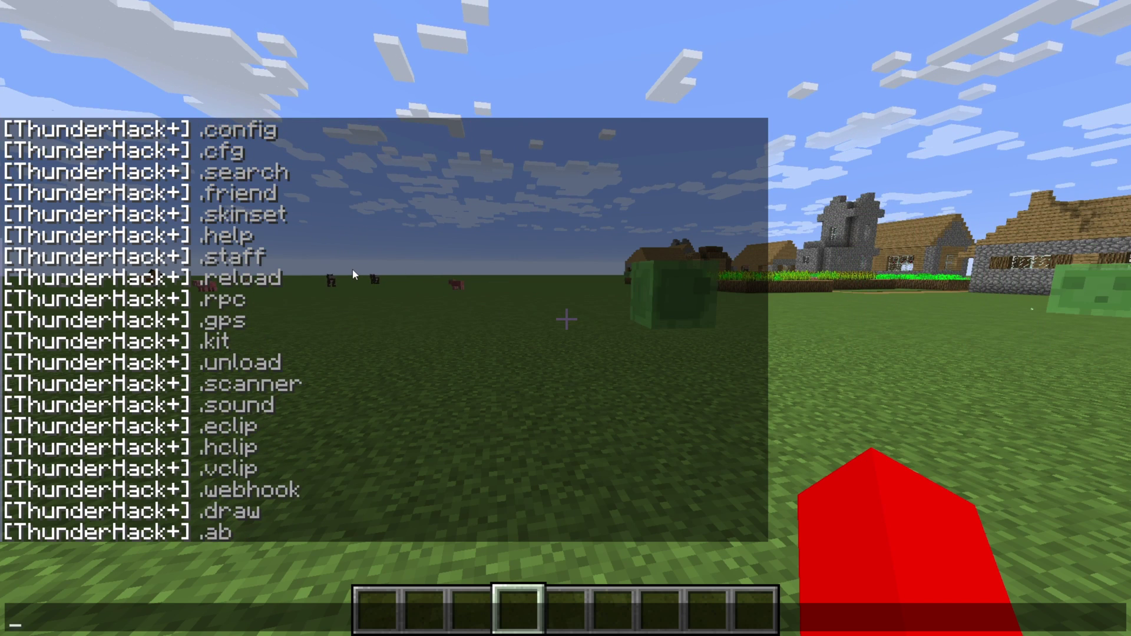
type(".tp")
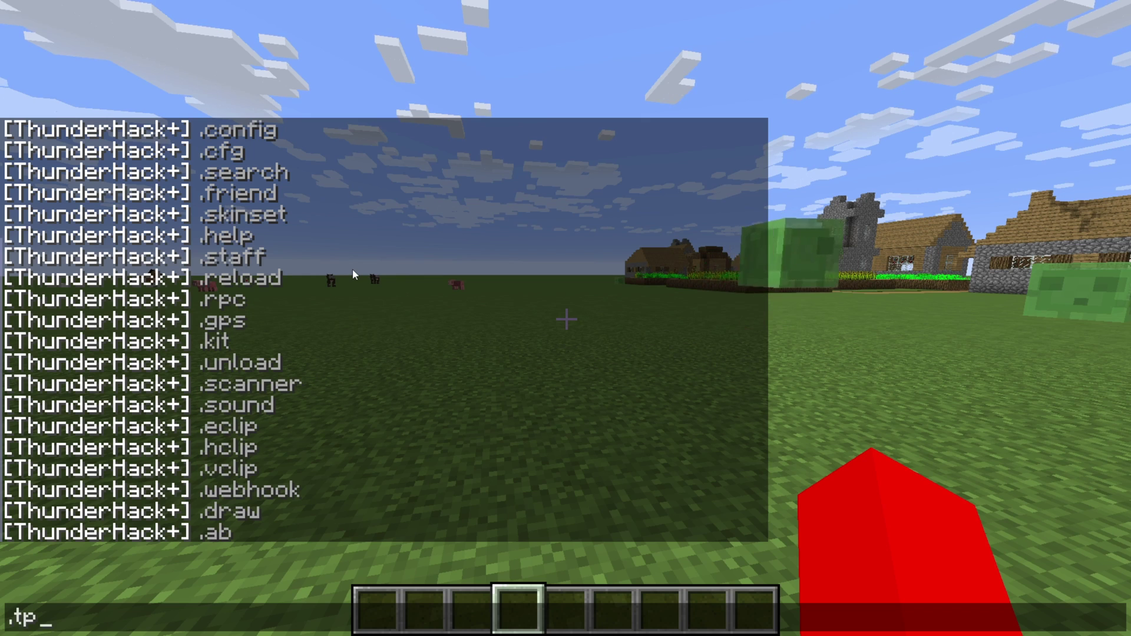
key("Return")
key("t")
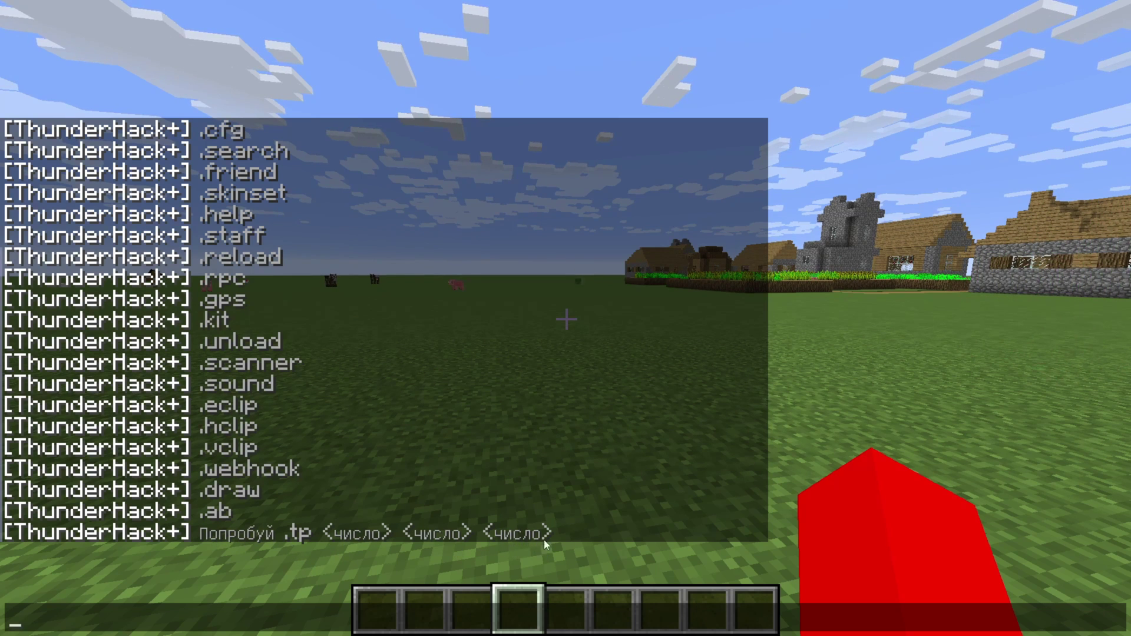
scroll(399, 487, "up", 12)
scroll(399, 478, "down", 12)
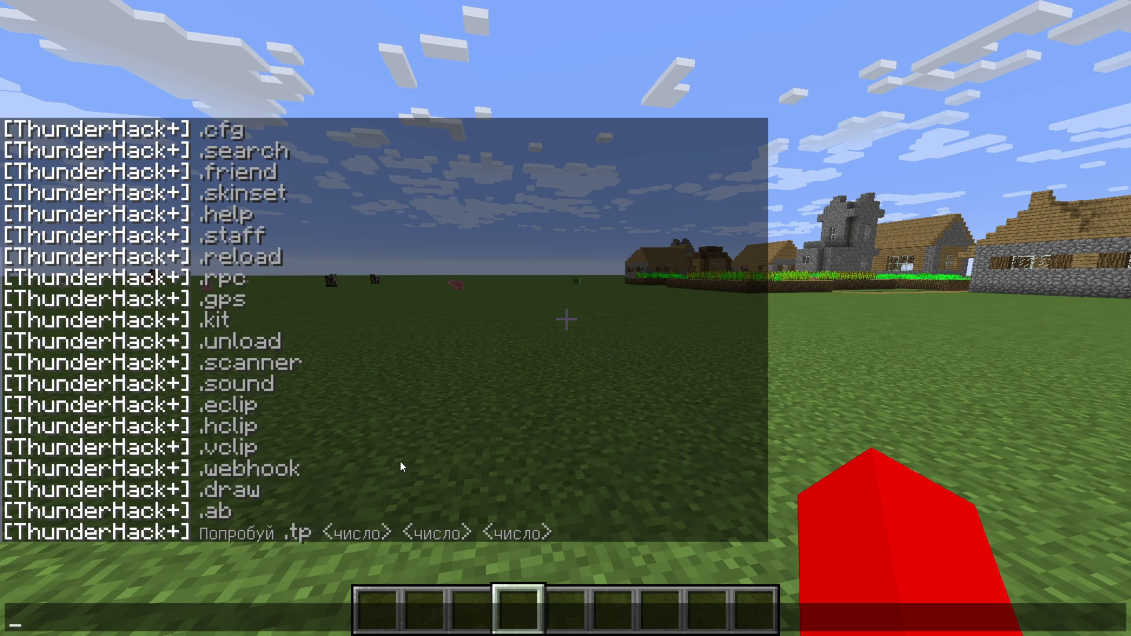
key("Escape")
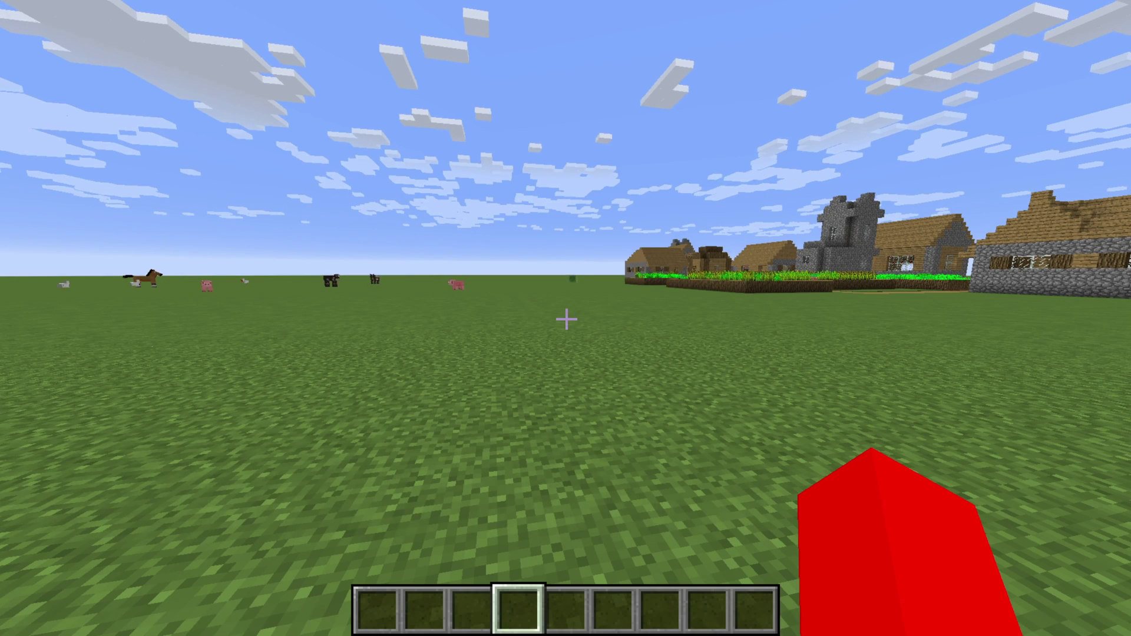
Open the ClickGui, expand the ClientSettings module to check its options, and close the interface.
key("p")
right_click(678, 160)
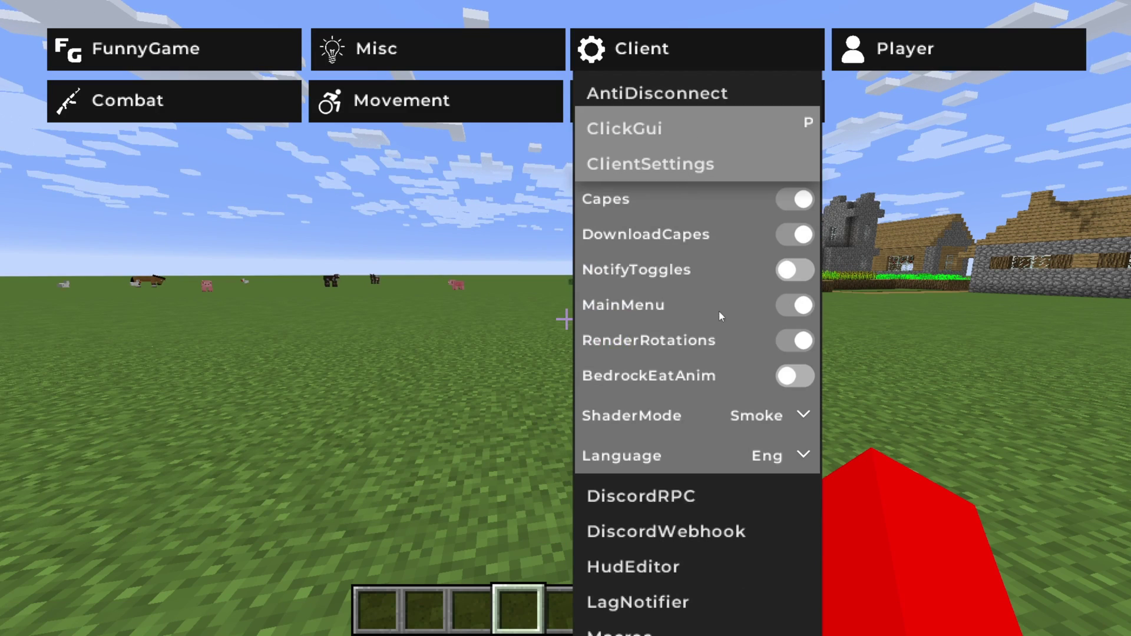
key("Escape")
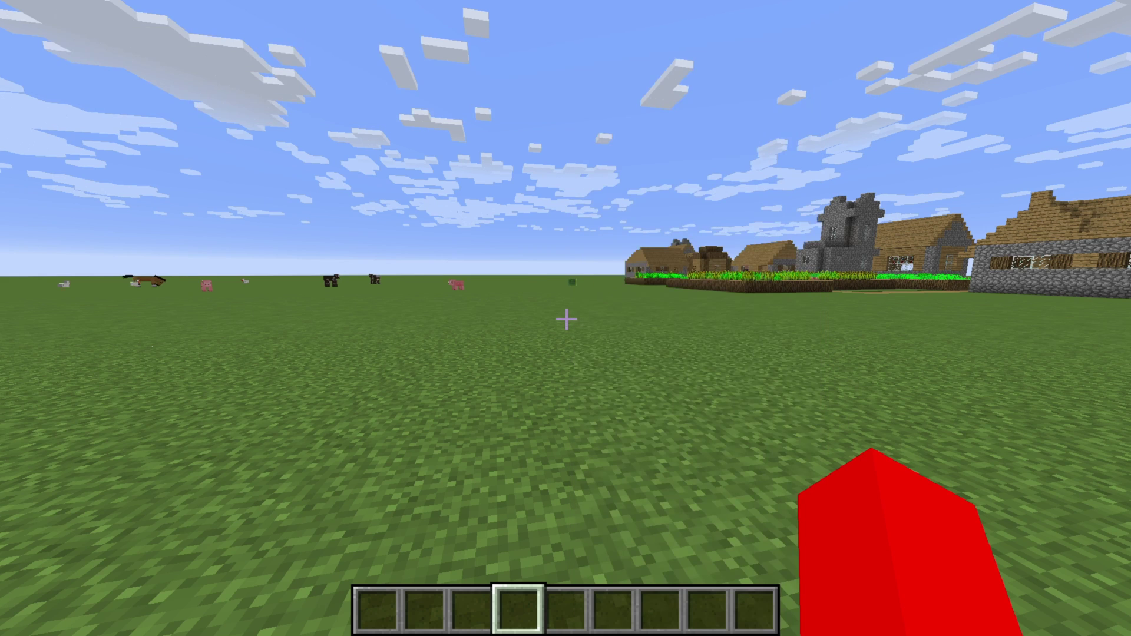
Review the ThunderHack command list in the chat and run .cfg load cpvp.
key("t")
scroll(387, 476, "up", 2)
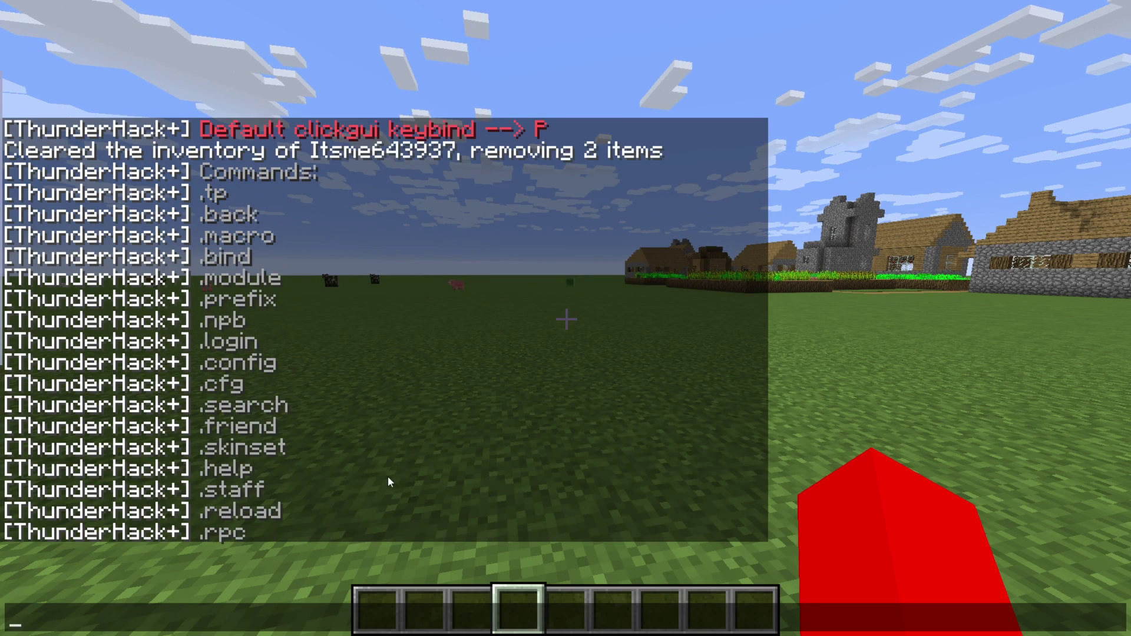
scroll(317, 172, "down", 2)
scroll(278, 235, "up", 2)
scroll(250, 224, "down", 1)
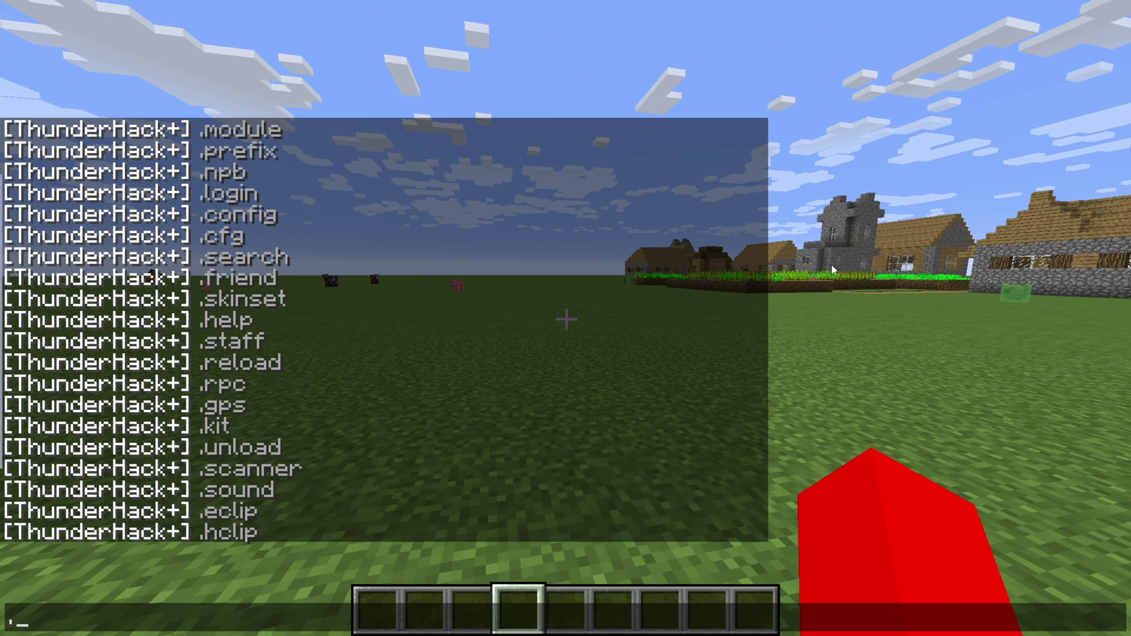
type("cfg lad")
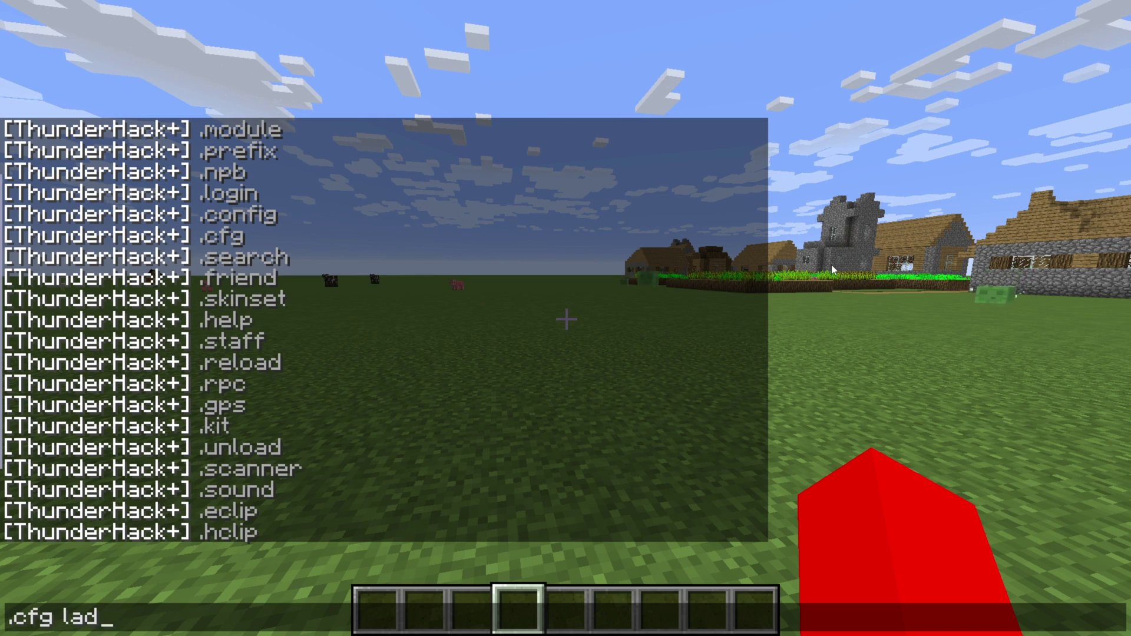
key("BackSpace")
key("BackSpace")
type("oad ")
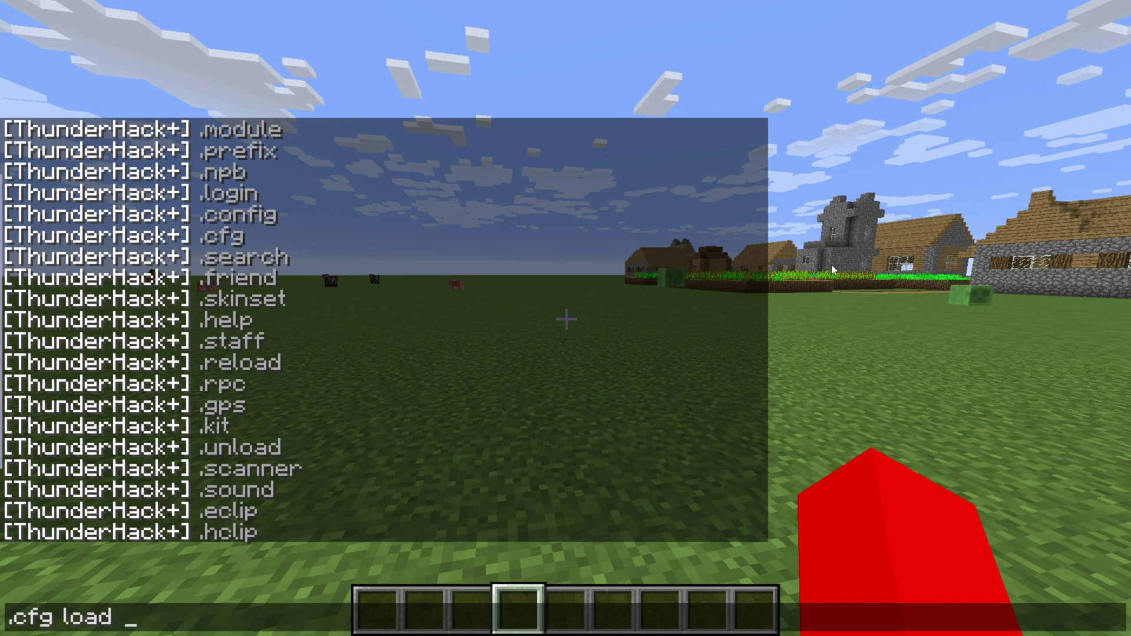
type("main")
key("BackSpace")
key("BackSpace")
key("BackSpace")
key("BackSpace")
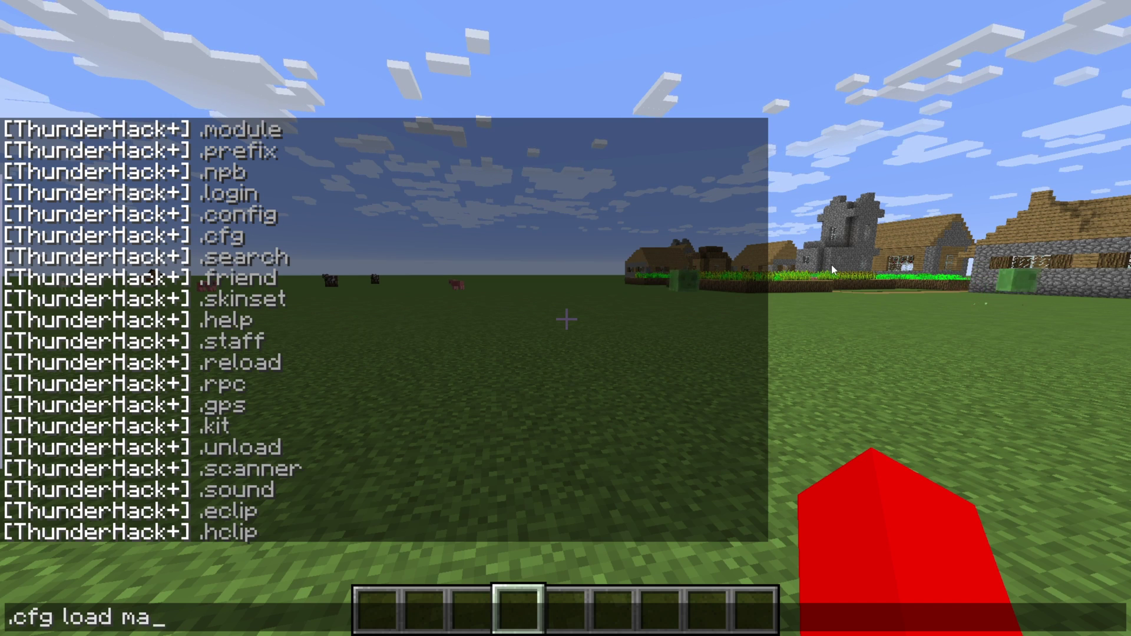
type("cpvp")
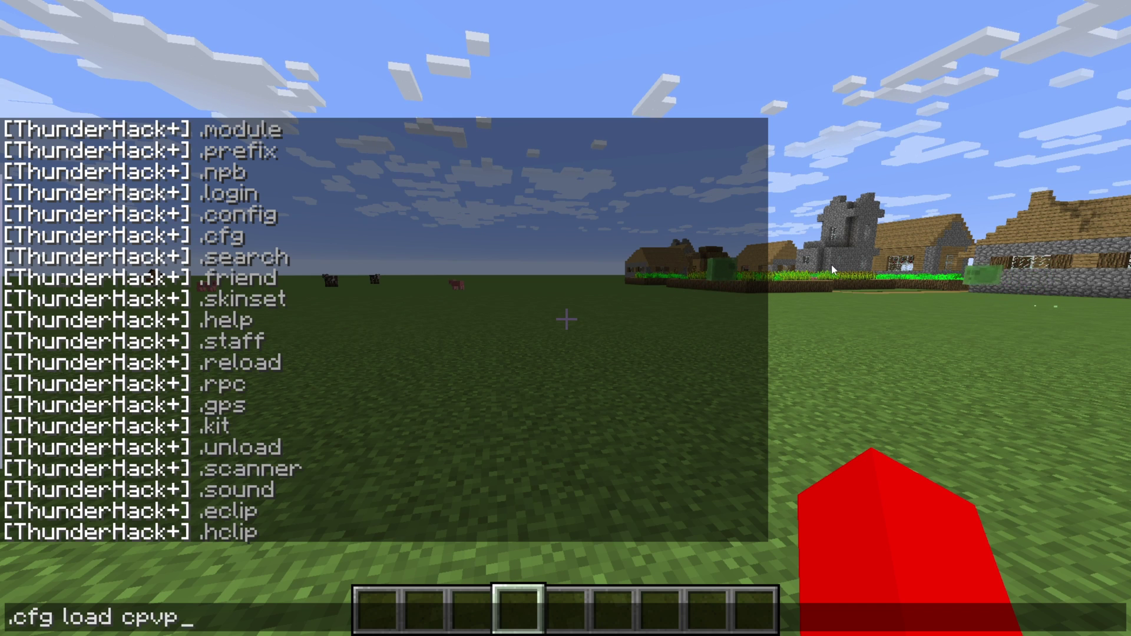
key("Return")
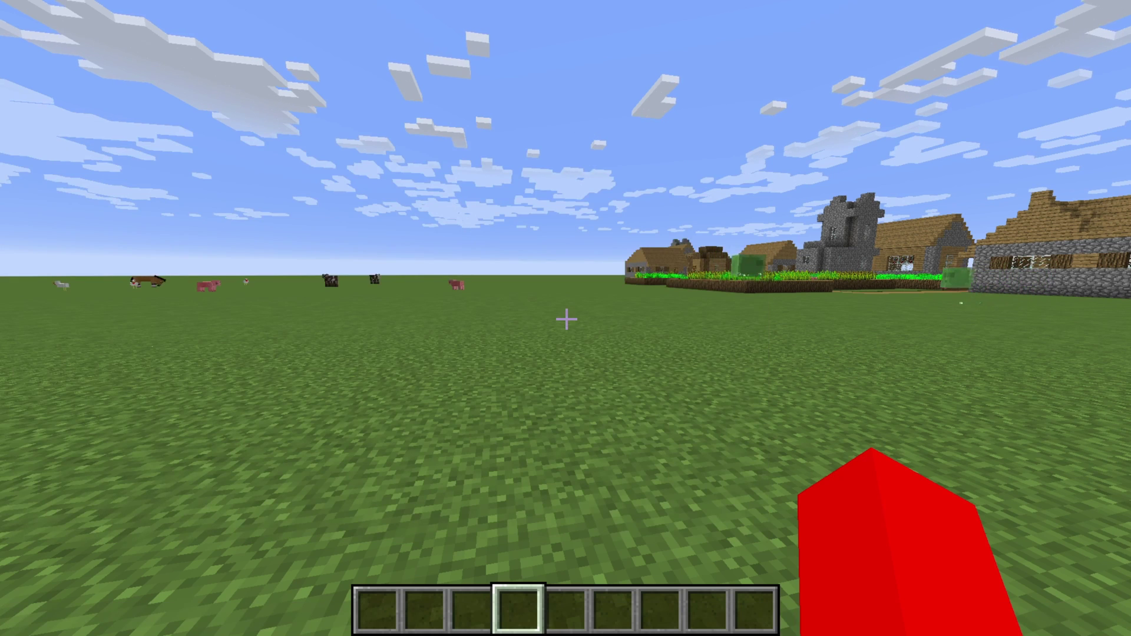
Try to load the main.th config with the chat command .cfg load main.th.
key("t")
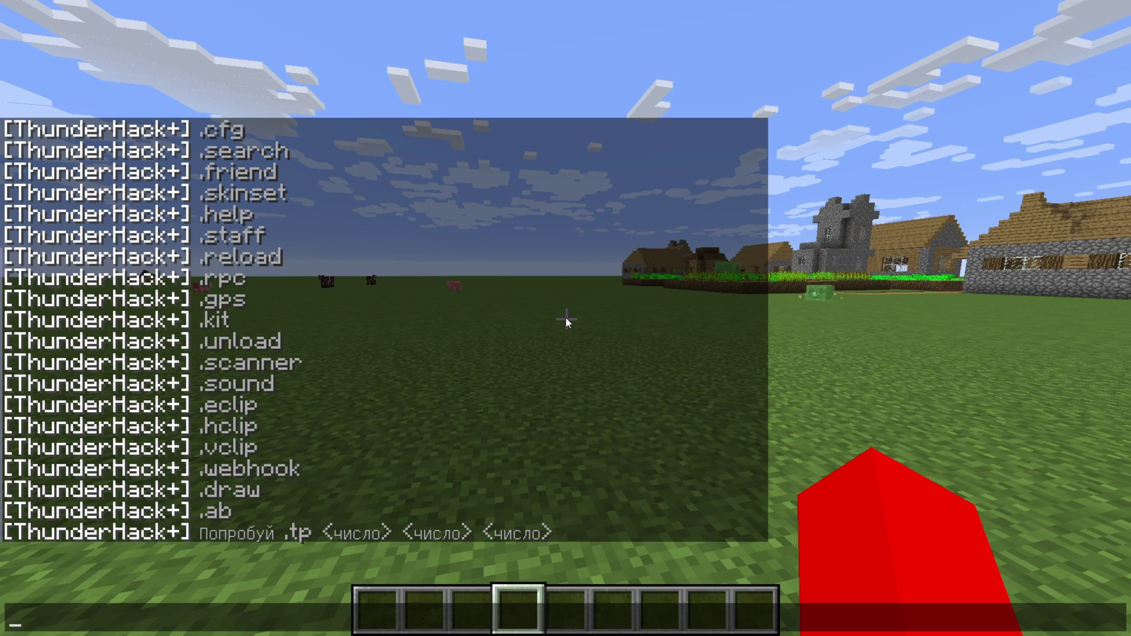
type(".cfg loaf")
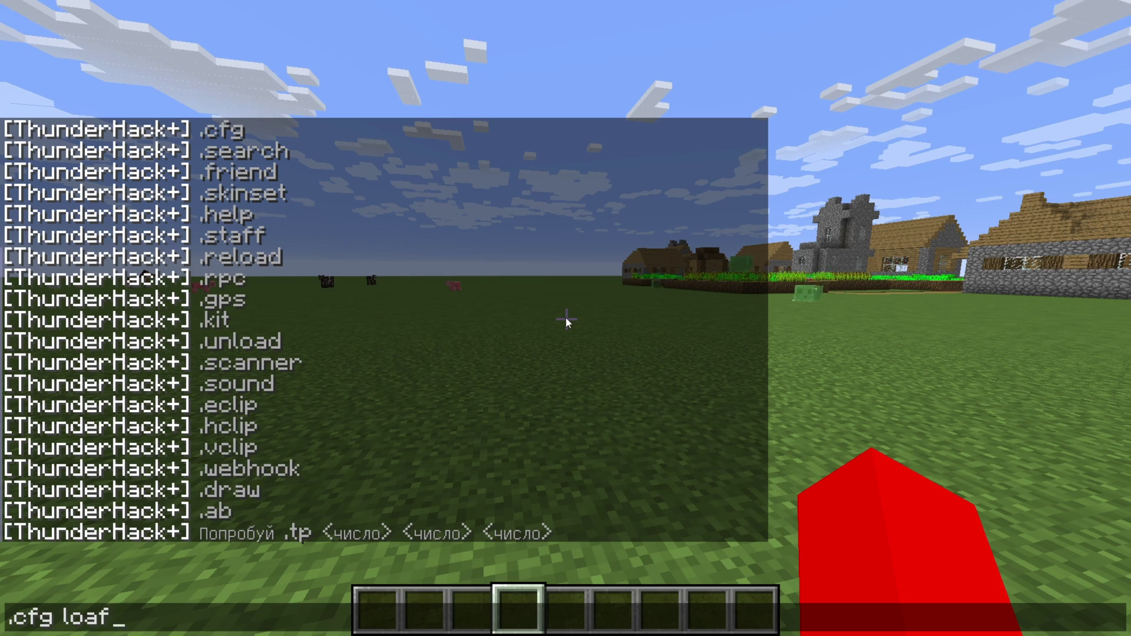
key("BackSpace")
type("d main.")
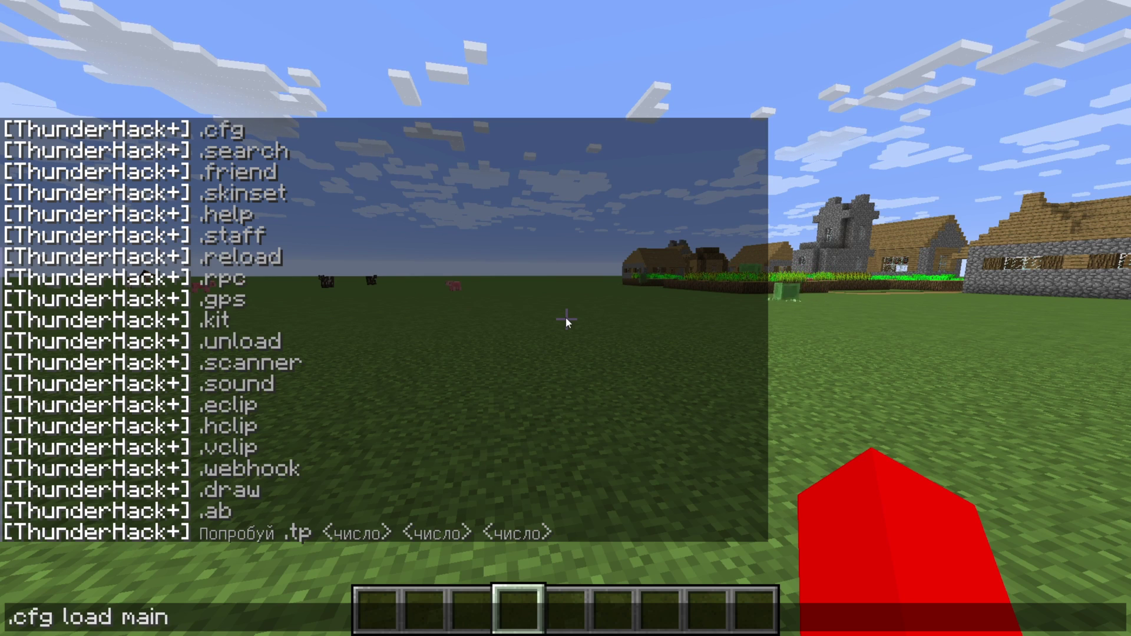
type("th")
key("Return")
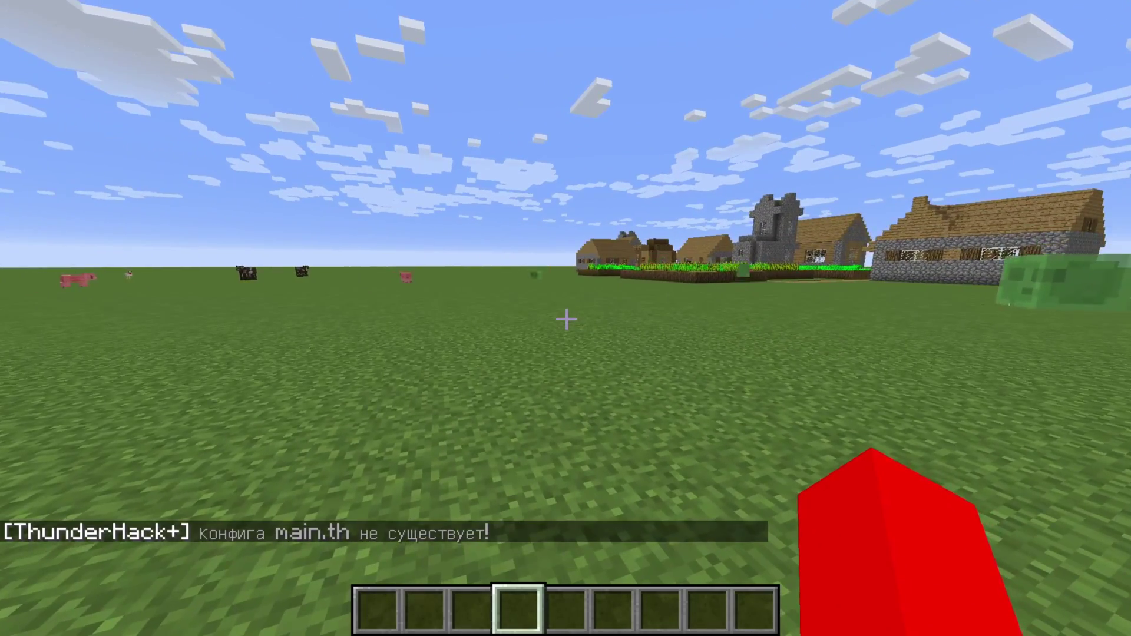
Switch the camera to the third-person view facing the player character's front.
key("F5")
key("F5")
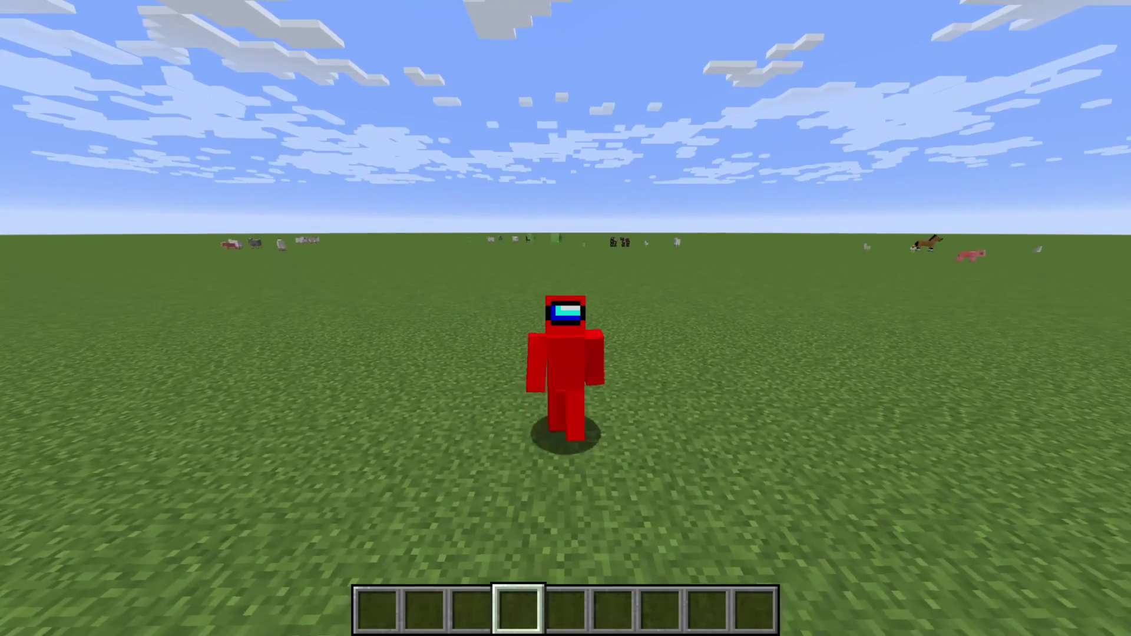